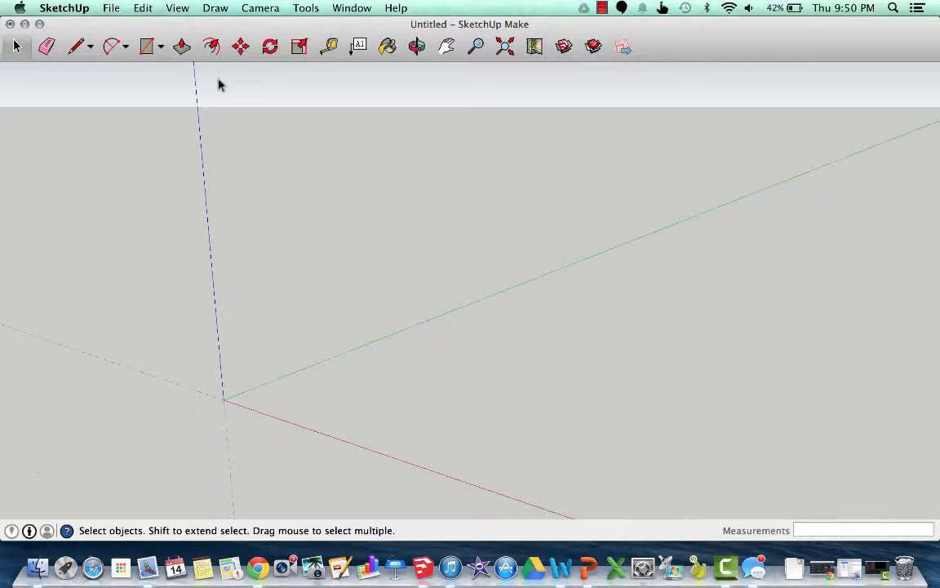
Draw a 25 × 150 mm rectangle on the ground plane from the origin, with its long side along the green axis
{"action": "left_click", "coordinate": [147, 47]}
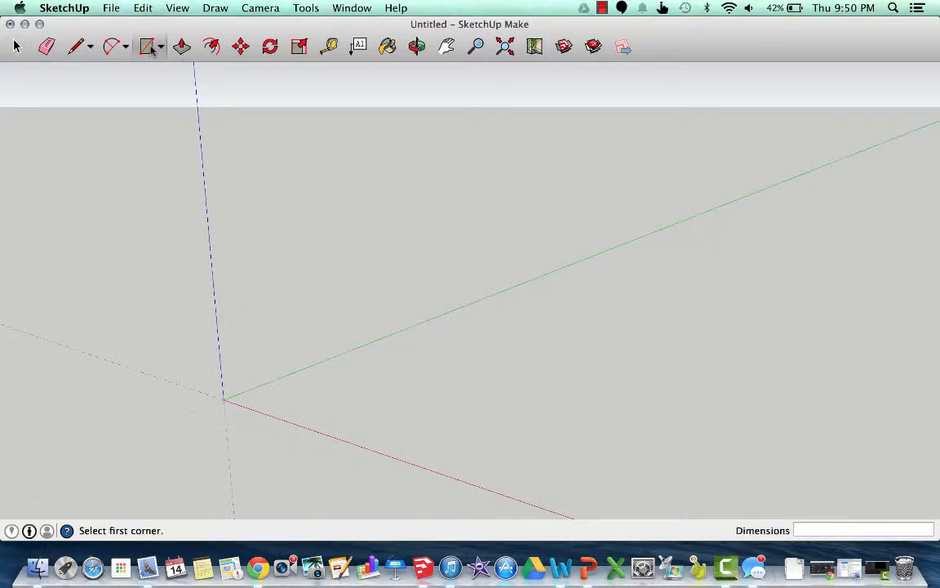
{"action": "left_click", "coordinate": [224, 398]}
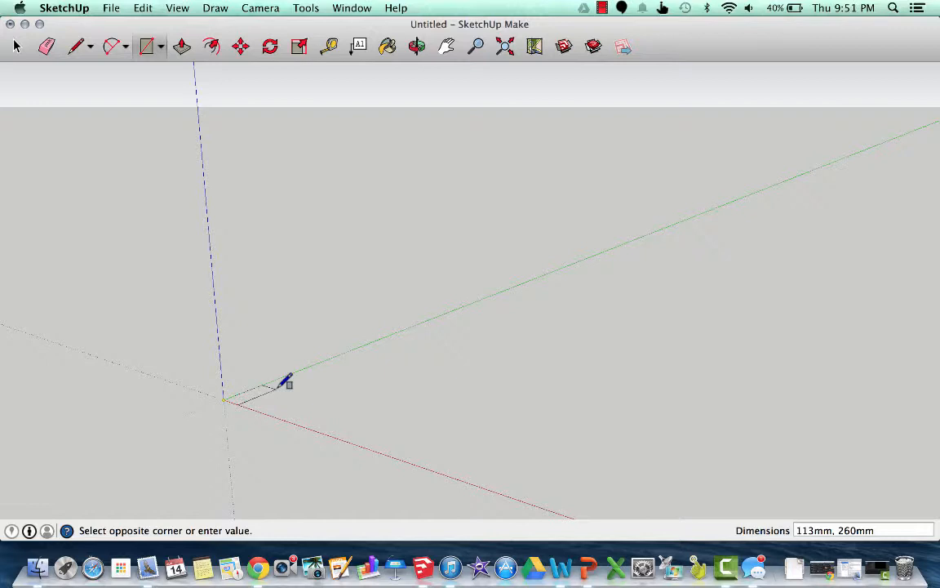
{"action": "type", "text": "25,150"}
{"action": "key", "text": "Return"}
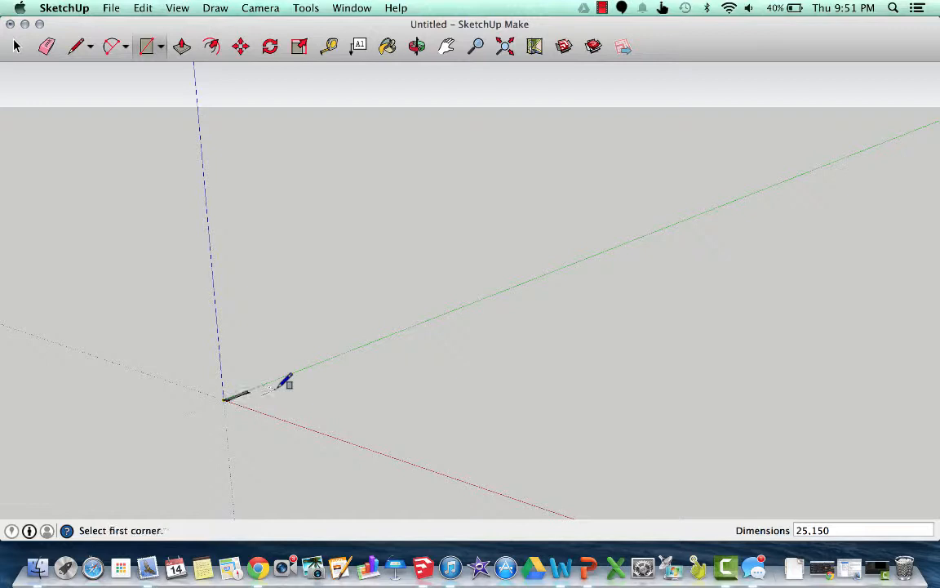
Draw a 70 × 20 mm rectangle along the red axis, starting at the first rectangle's free corner on that axis
{"action": "scroll", "coordinate": [244, 396], "scroll_direction": "up", "scroll_amount": 10}
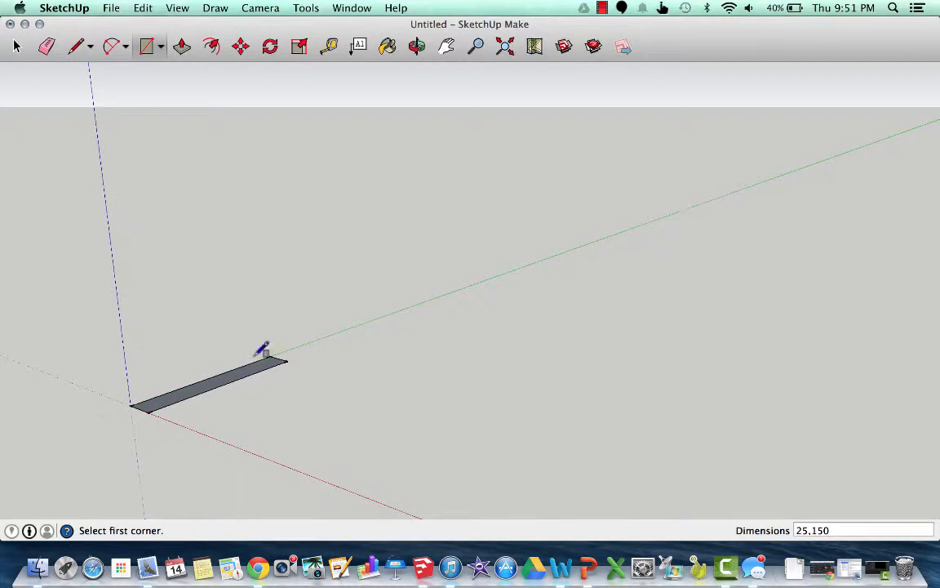
{"action": "left_click", "coordinate": [416, 47]}
{"action": "left_click_drag", "start_coordinate": [235, 344], "coordinate": [366, 434]}
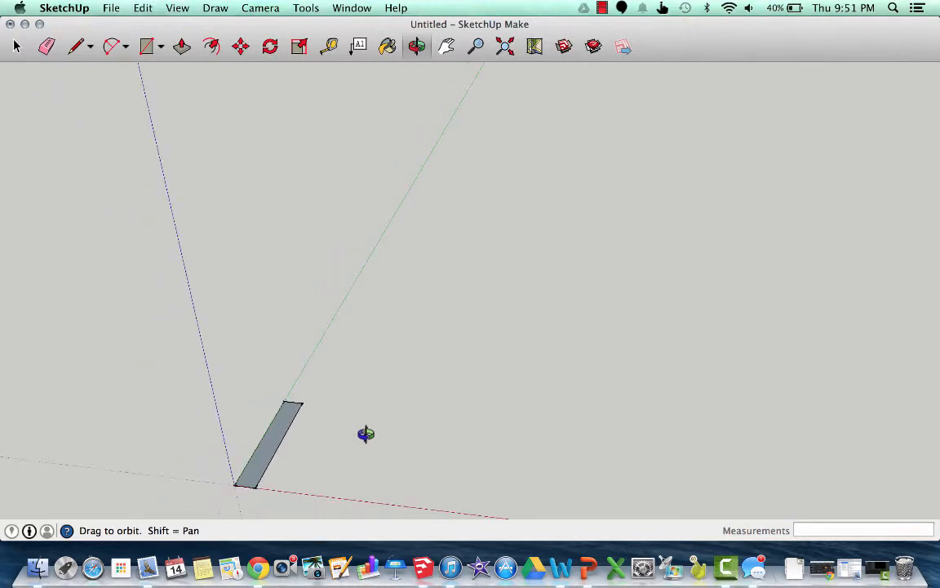
{"action": "left_click_drag", "start_coordinate": [300, 447], "coordinate": [346, 434]}
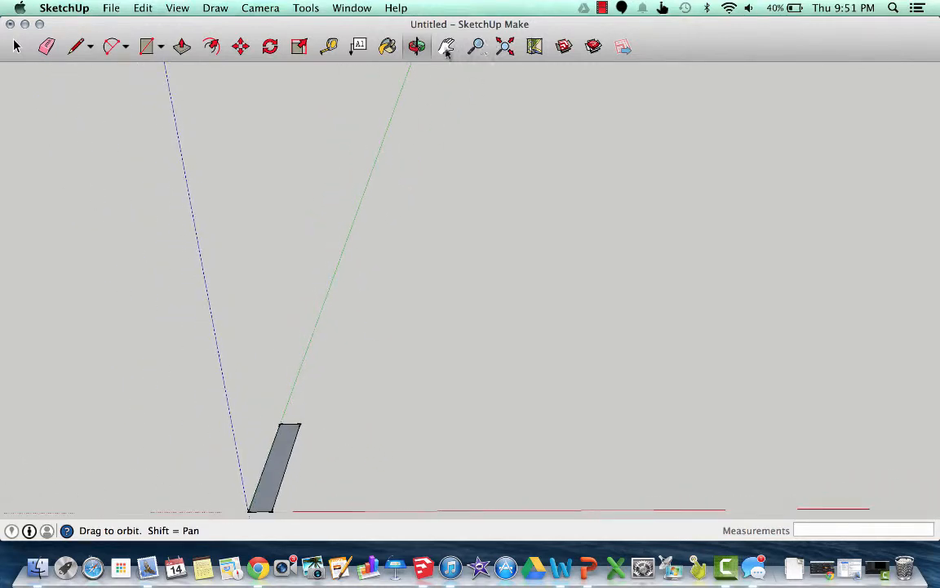
{"action": "key", "text": "h"}
{"action": "left_click_drag", "start_coordinate": [346, 466], "coordinate": [400, 421]}
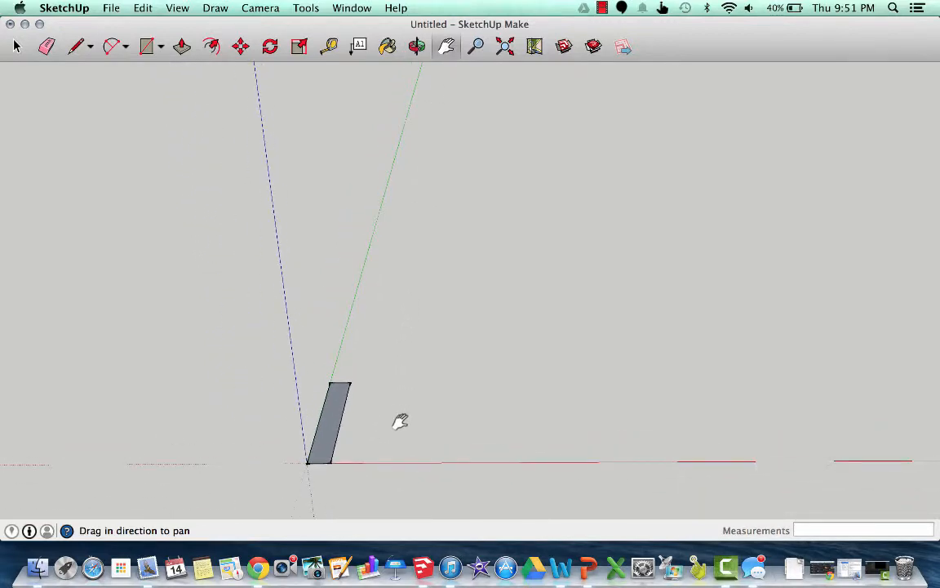
{"action": "scroll", "coordinate": [399, 422], "scroll_direction": "up", "scroll_amount": 3}
{"action": "left_click_drag", "start_coordinate": [325, 466], "coordinate": [368, 447]}
{"action": "scroll", "coordinate": [342, 454], "scroll_direction": "up", "scroll_amount": 2}
{"action": "scroll", "coordinate": [342, 453], "scroll_direction": "up", "scroll_amount": 2}
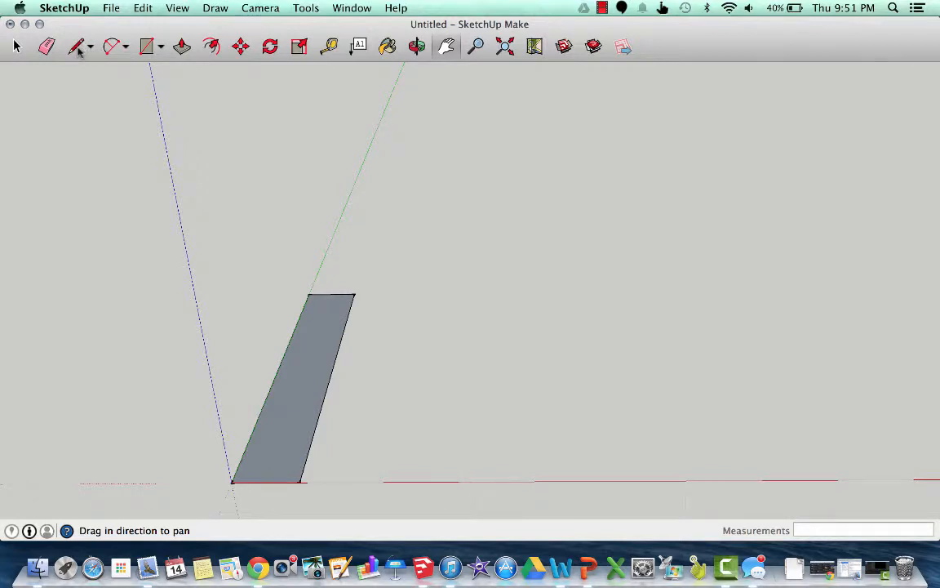
{"action": "left_click", "coordinate": [147, 47]}
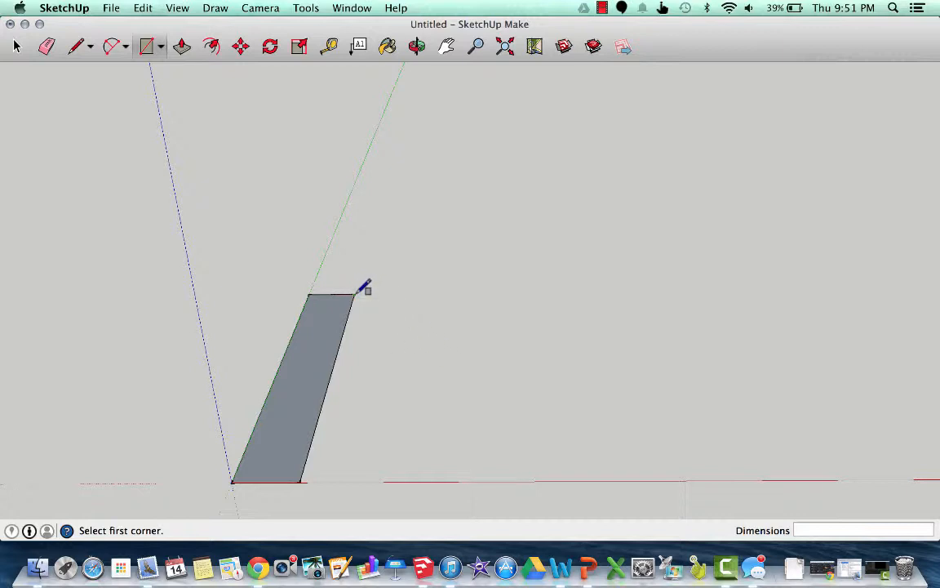
{"action": "left_click", "coordinate": [302, 481]}
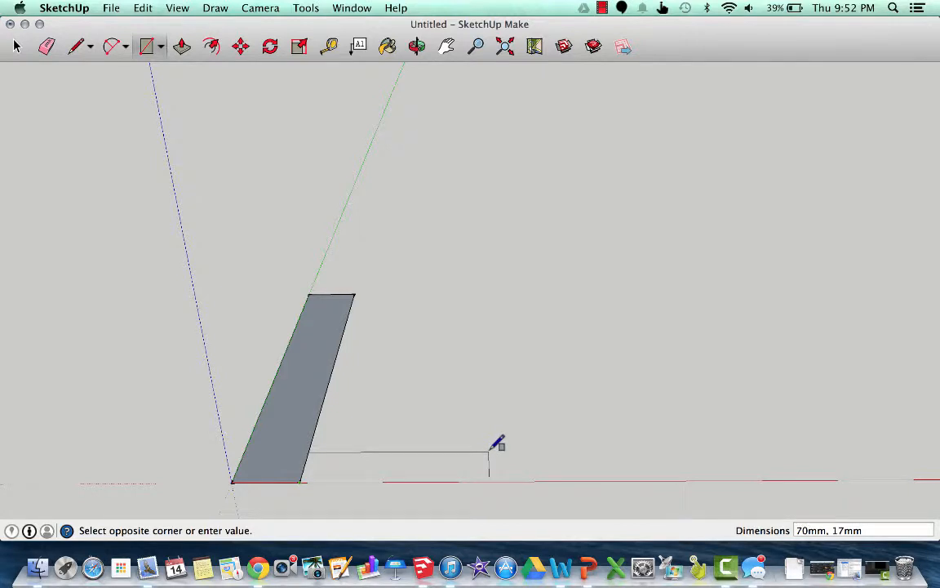
{"action": "type", "text": "70,20"}
{"action": "key", "text": "Return"}
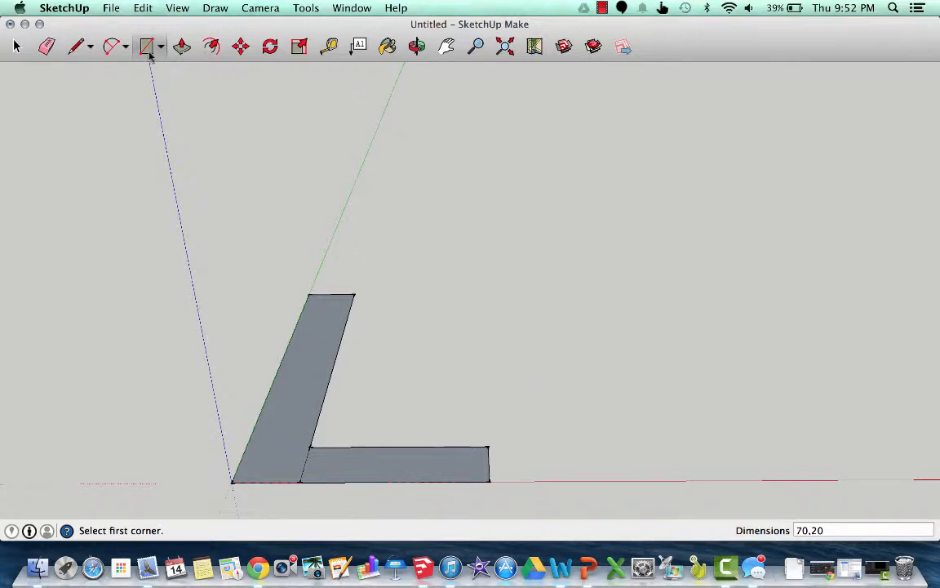
Add a 10 × 5 mm rectangle on the inner long edge of the 70 × 20 mm rectangle, flush with its free end
{"action": "left_click", "coordinate": [490, 446]}
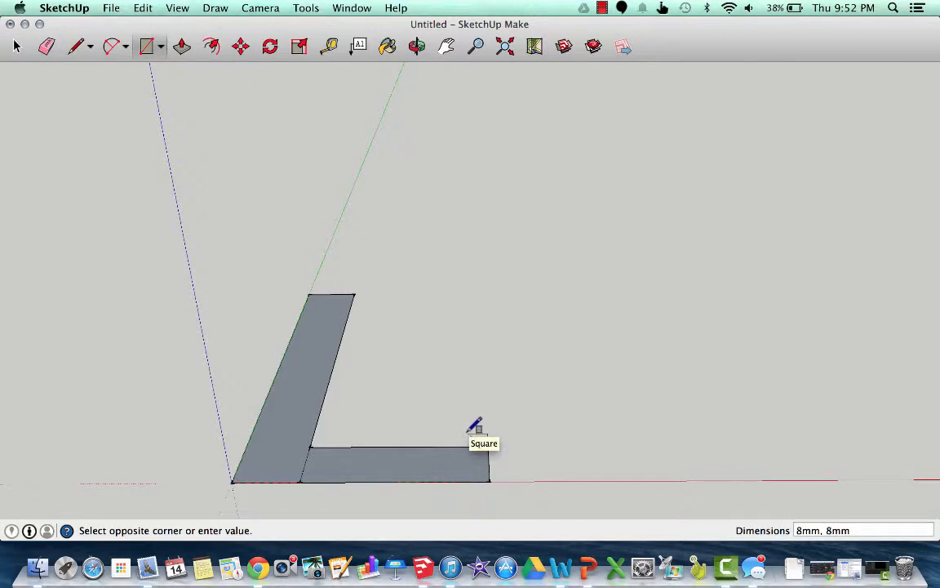
{"action": "type", "text": "10,5"}
{"action": "key", "text": "Return"}
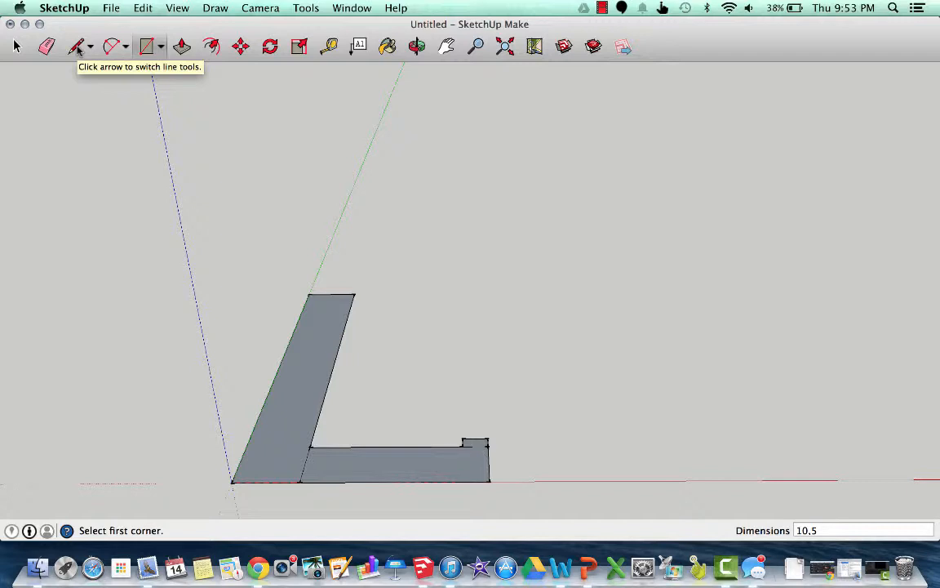
{"action": "left_click", "coordinate": [110, 47]}
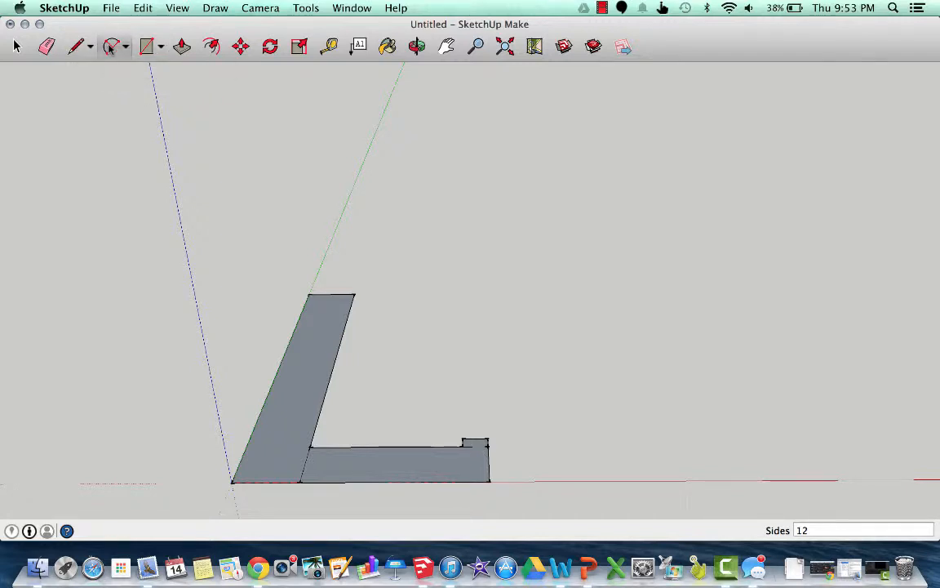
{"action": "left_click", "coordinate": [318, 289]}
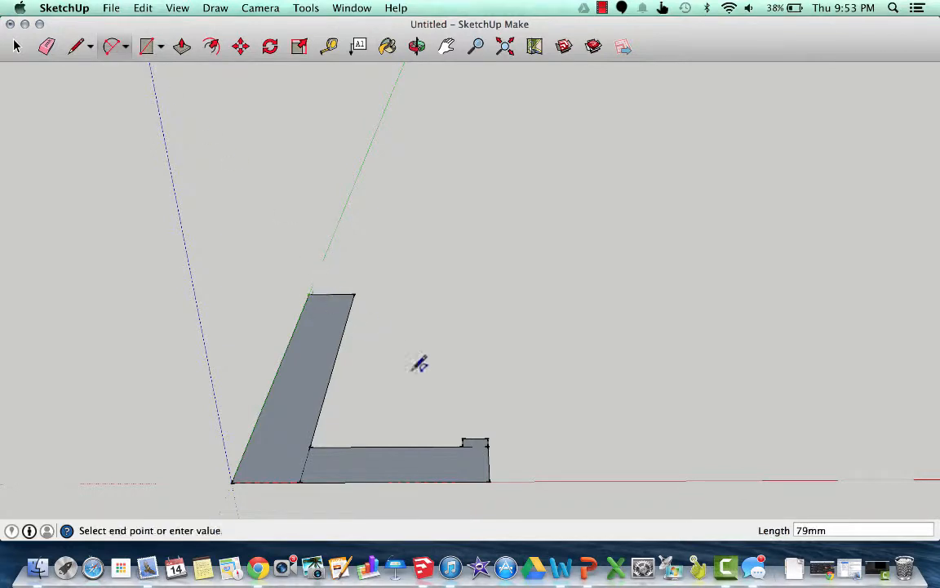
{"action": "left_click", "coordinate": [489, 440]}
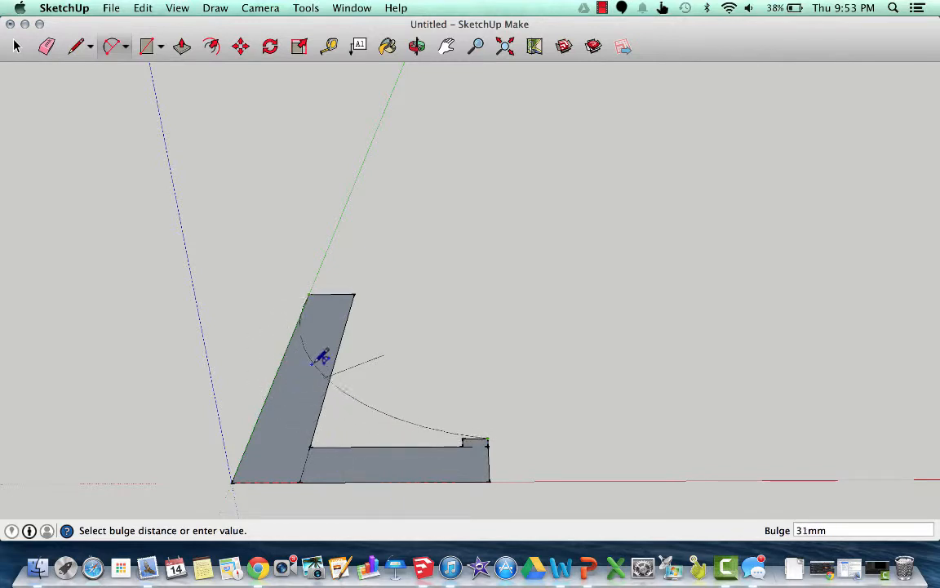
{"action": "key", "text": "Escape"}
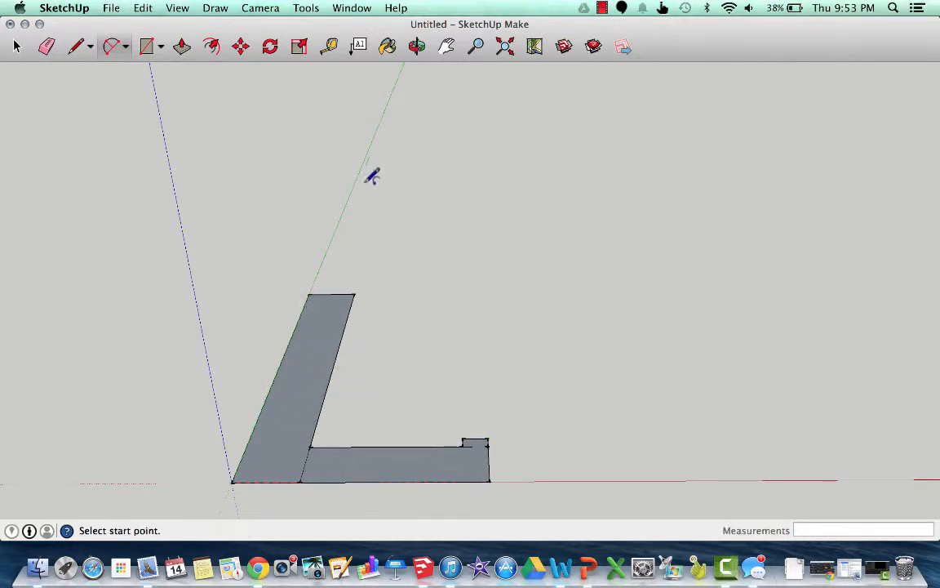
Try an inward arc with about 15 mm bulge from the long rectangle's far inner corner to the small rectangle's inner corner, and undo it
{"action": "left_click", "coordinate": [356, 294]}
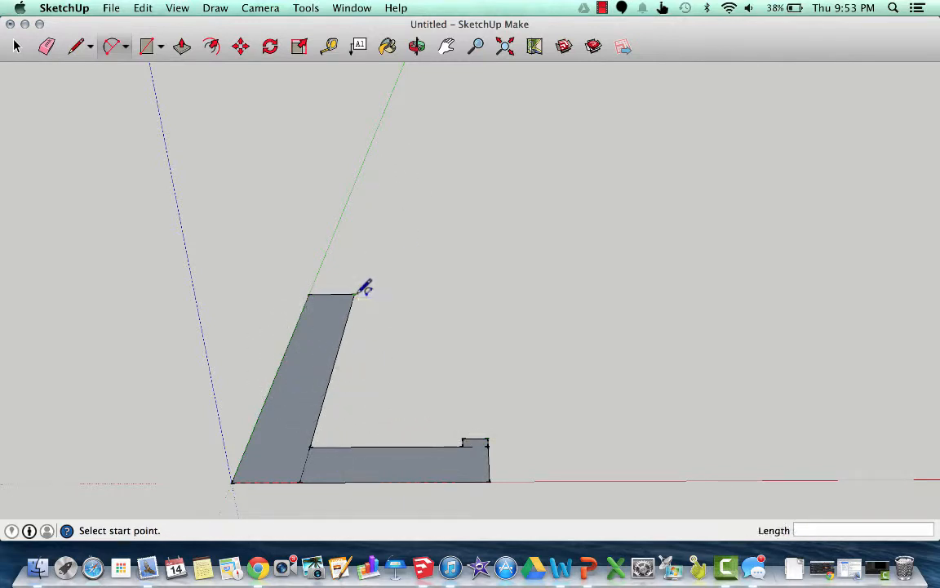
{"action": "left_click", "coordinate": [464, 441]}
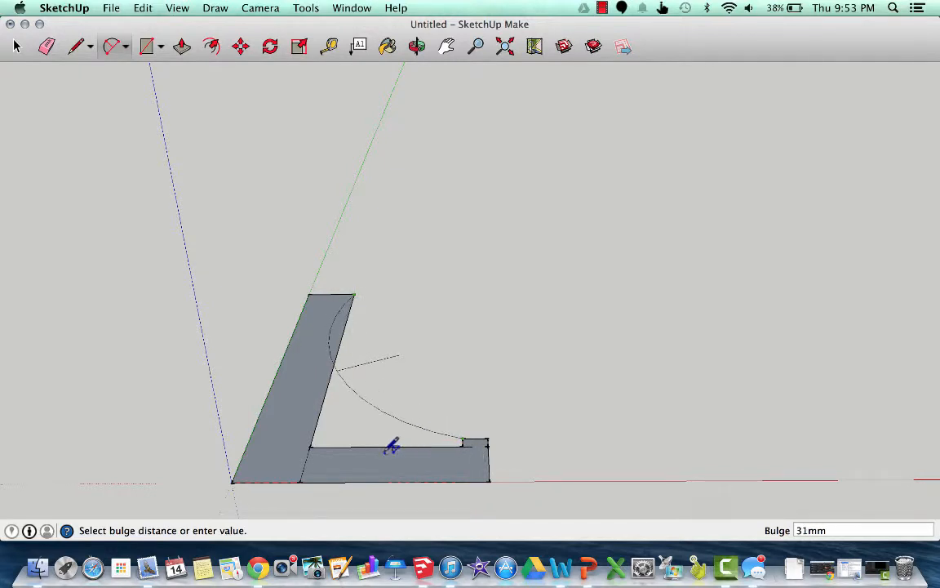
{"action": "left_click", "coordinate": [434, 439]}
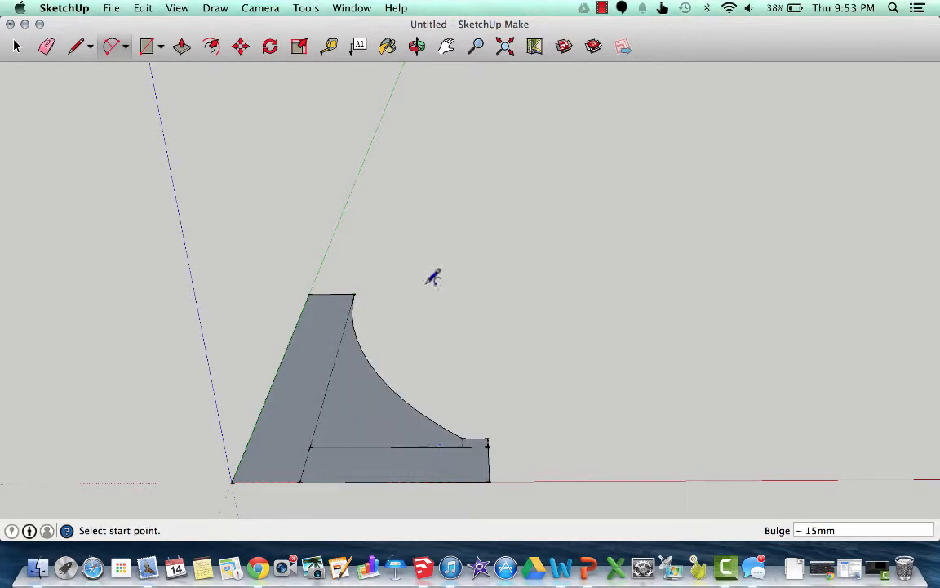
{"action": "left_click", "coordinate": [416, 51]}
{"action": "left_click_drag", "start_coordinate": [476, 343], "coordinate": [254, 243]}
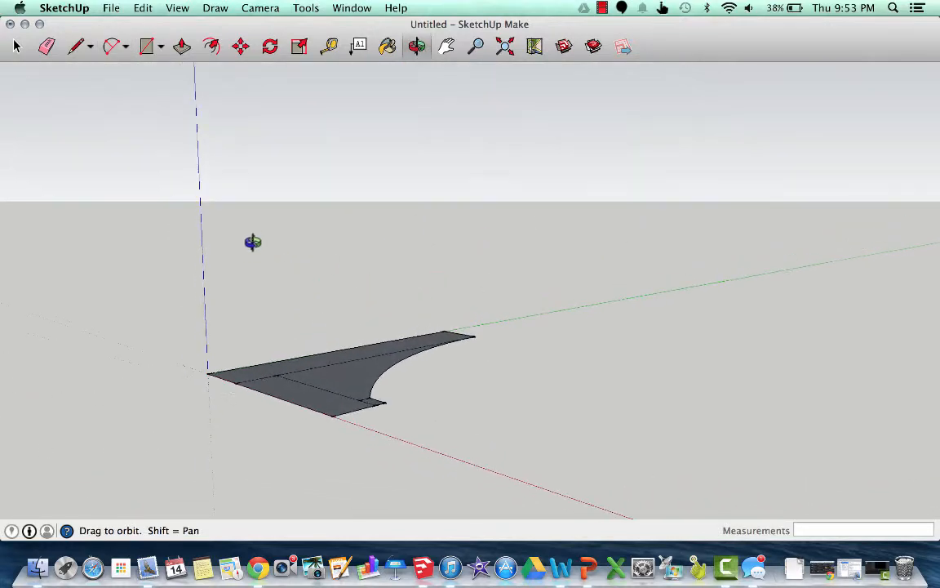
{"action": "left_click_drag", "start_coordinate": [381, 325], "coordinate": [621, 500]}
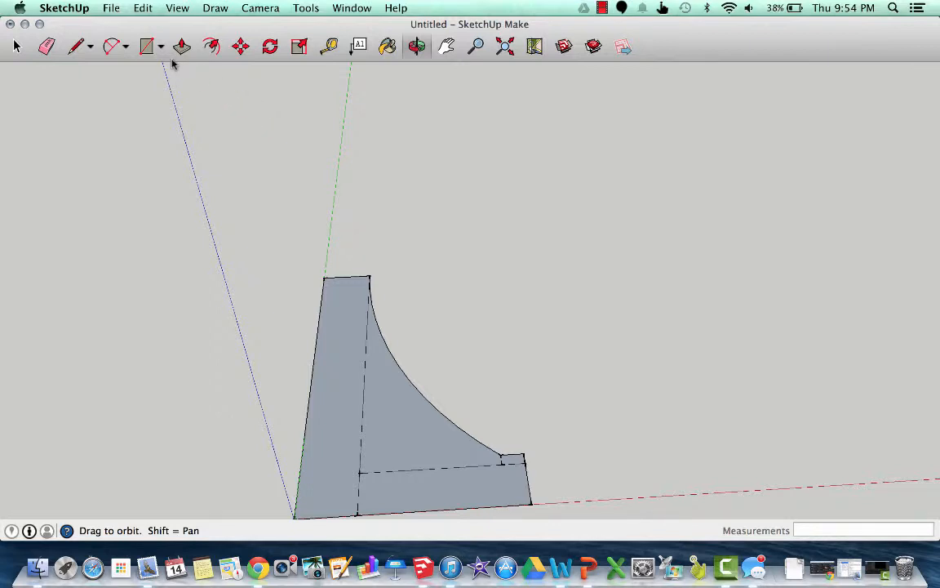
{"action": "key", "text": "super+z"}
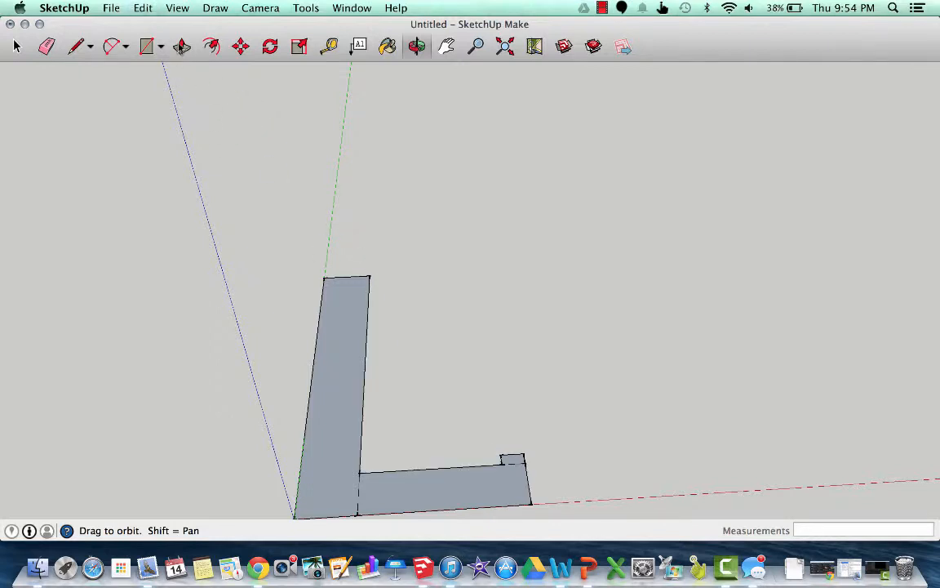
Draw an inward arc with about 21 mm bulge from the long rectangle's far inner corner to the foot's outer corner on the red axis
{"action": "left_click", "coordinate": [111, 46]}
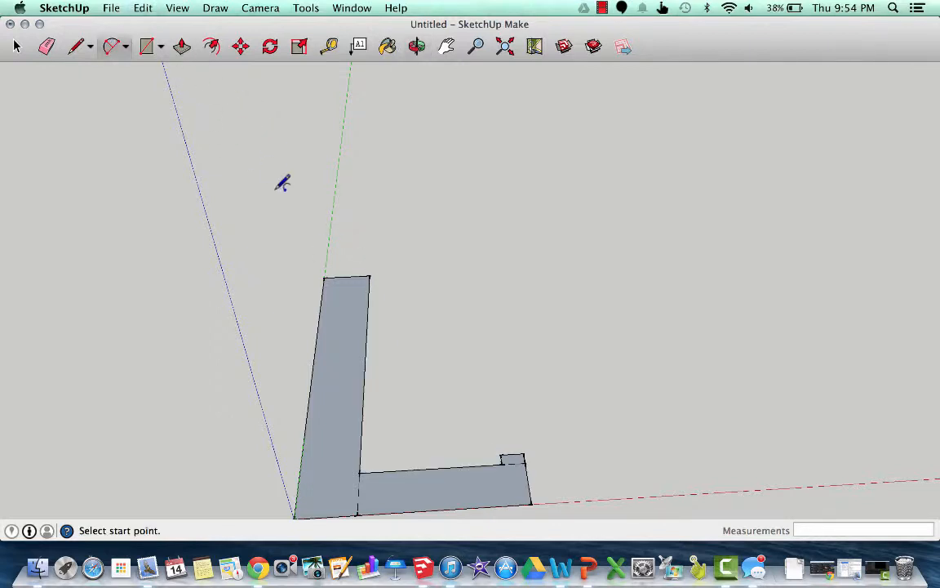
{"action": "left_click", "coordinate": [370, 278]}
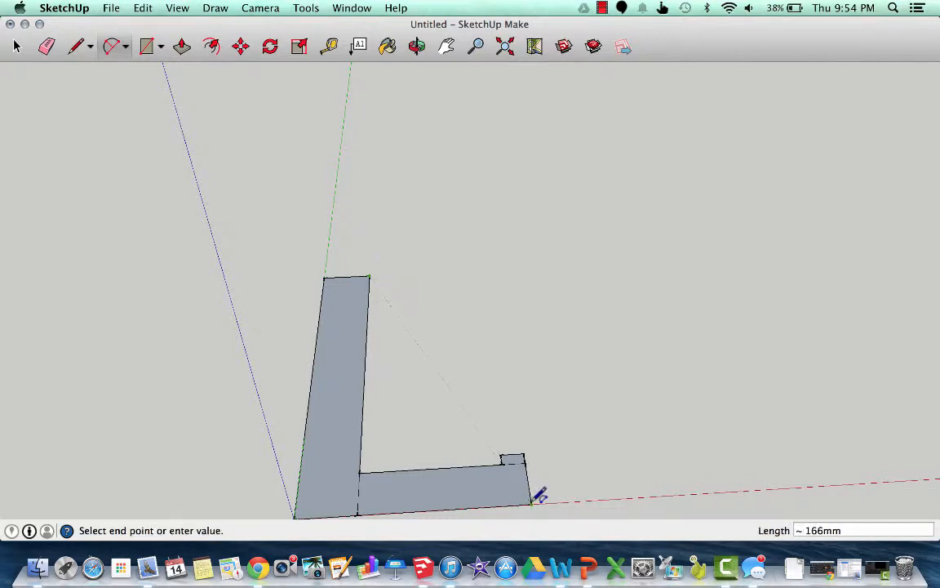
{"action": "left_click", "coordinate": [532, 502]}
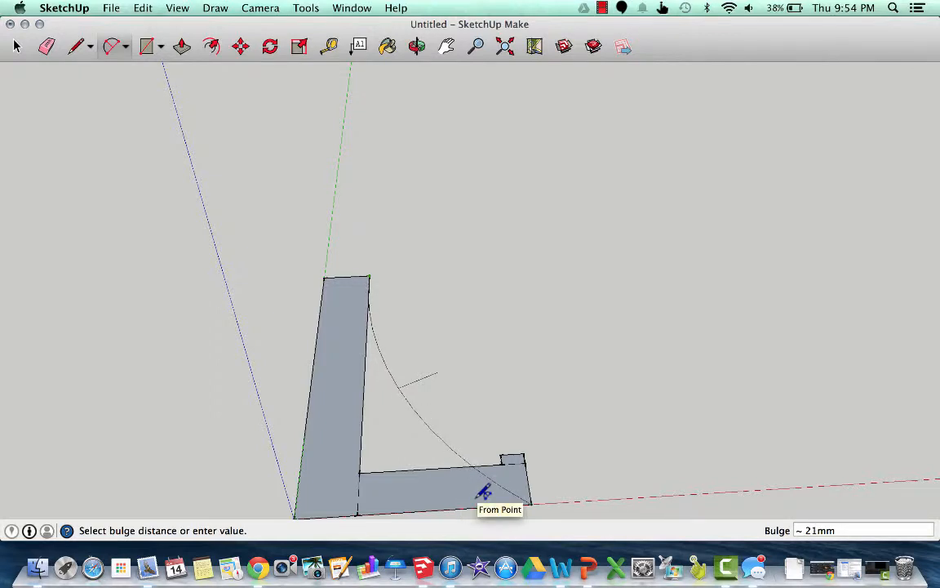
{"action": "left_click", "coordinate": [483, 490]}
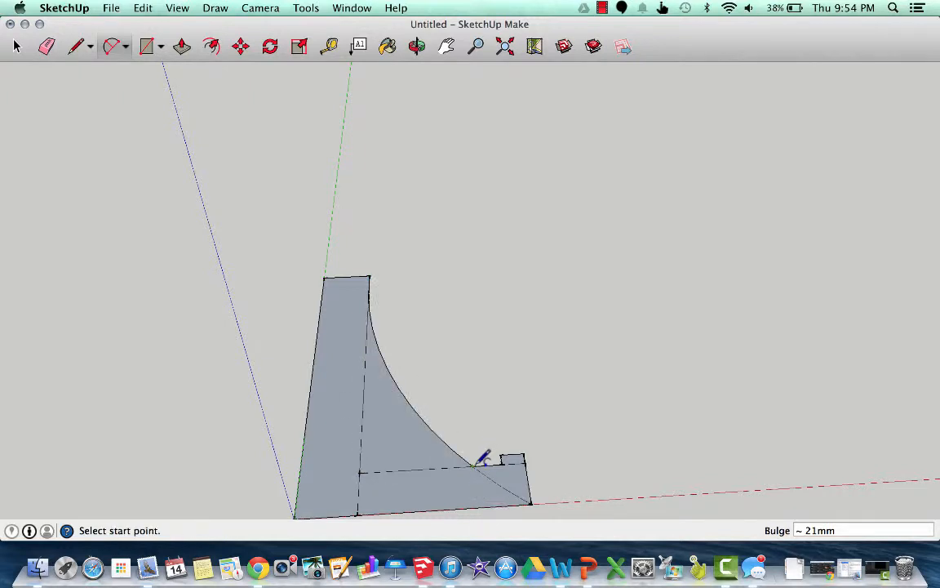
Draw a shallow arc with about 5 mm bulge from where the large arc crosses the foot's edge to the small rectangle's outer corner
{"action": "left_click", "coordinate": [476, 464]}
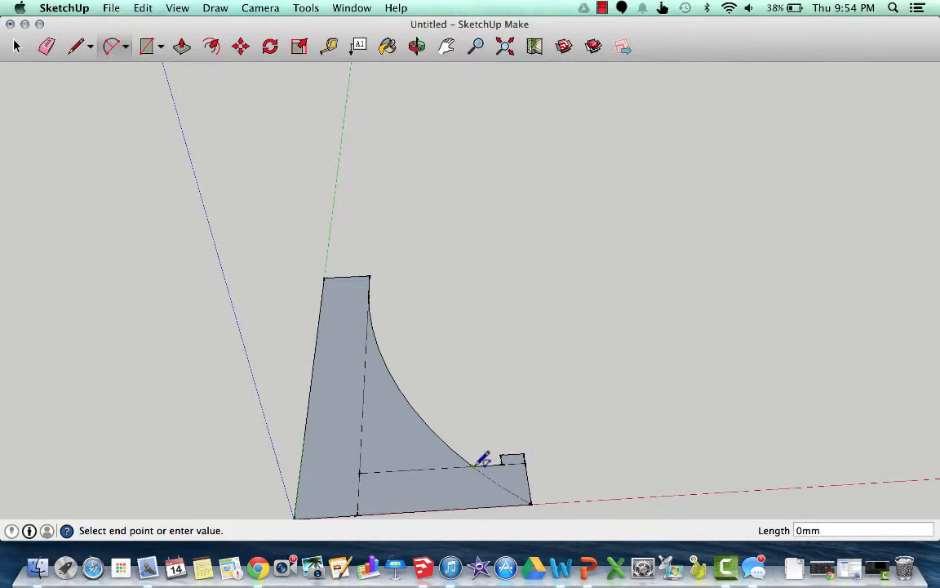
{"action": "left_click", "coordinate": [527, 456]}
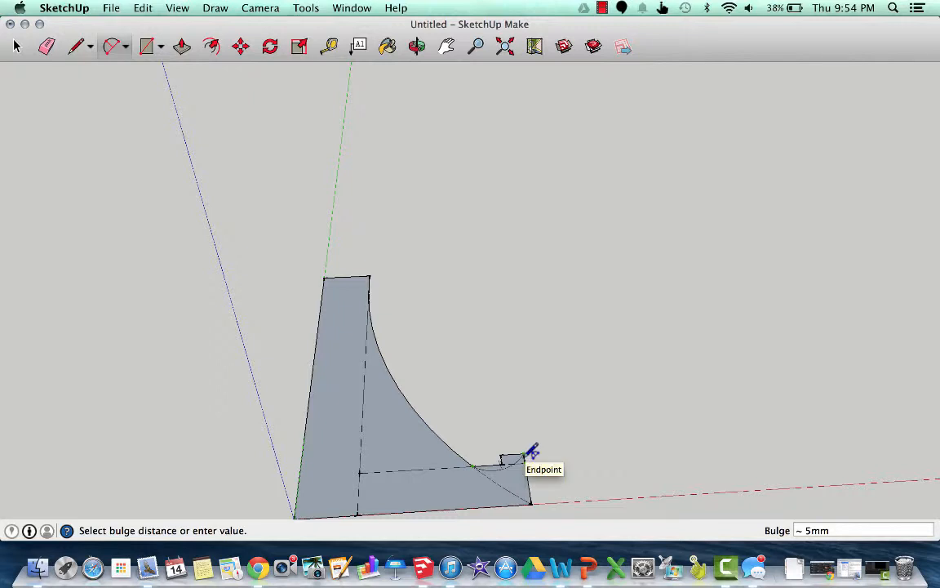
{"action": "left_click", "coordinate": [530, 450]}
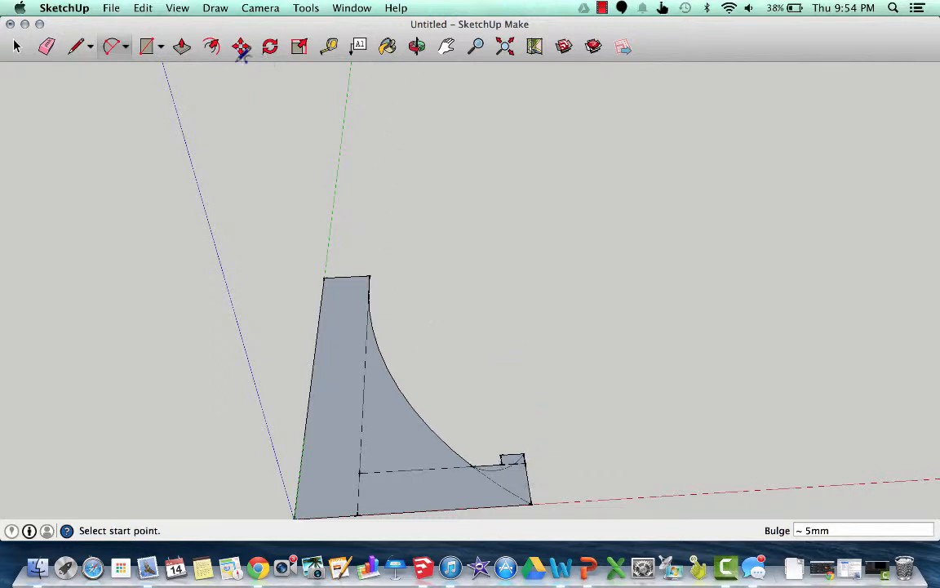
Delete the foot edge above the shallow arc and the small rectangle's leftover edges outside that arc
{"action": "left_click", "coordinate": [18, 48]}
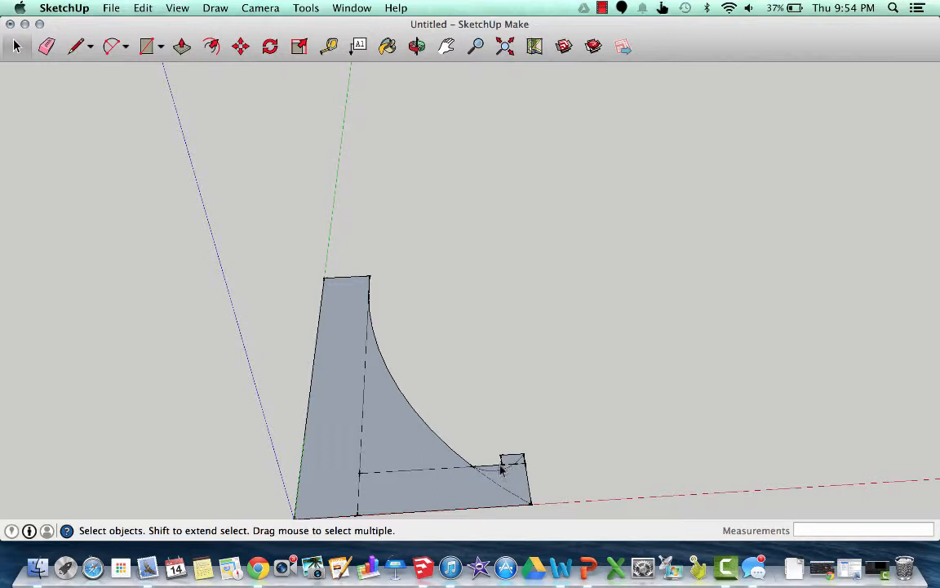
{"action": "scroll", "coordinate": [502, 469], "scroll_direction": "up", "scroll_amount": 5}
{"action": "scroll", "coordinate": [493, 470], "scroll_direction": "up", "scroll_amount": 2}
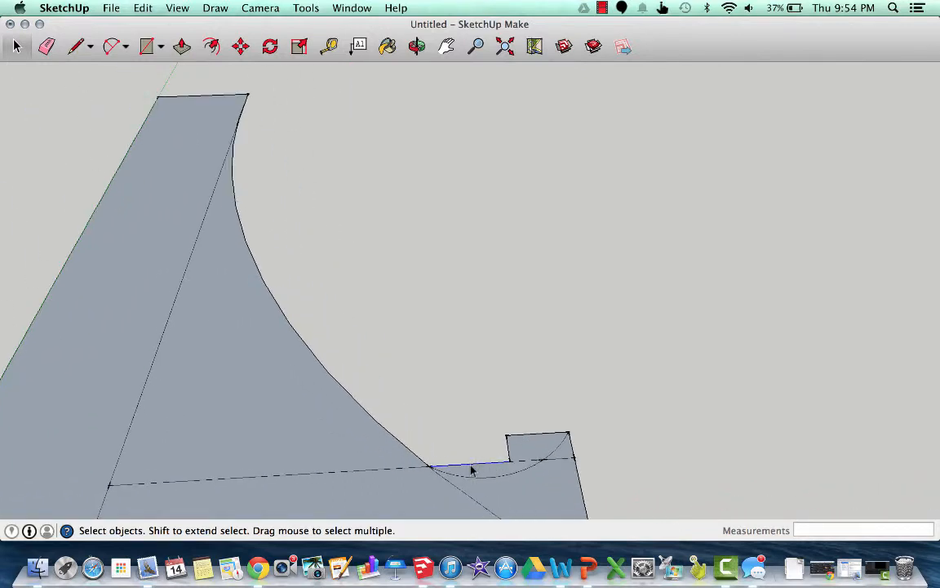
{"action": "key", "text": "Delete"}
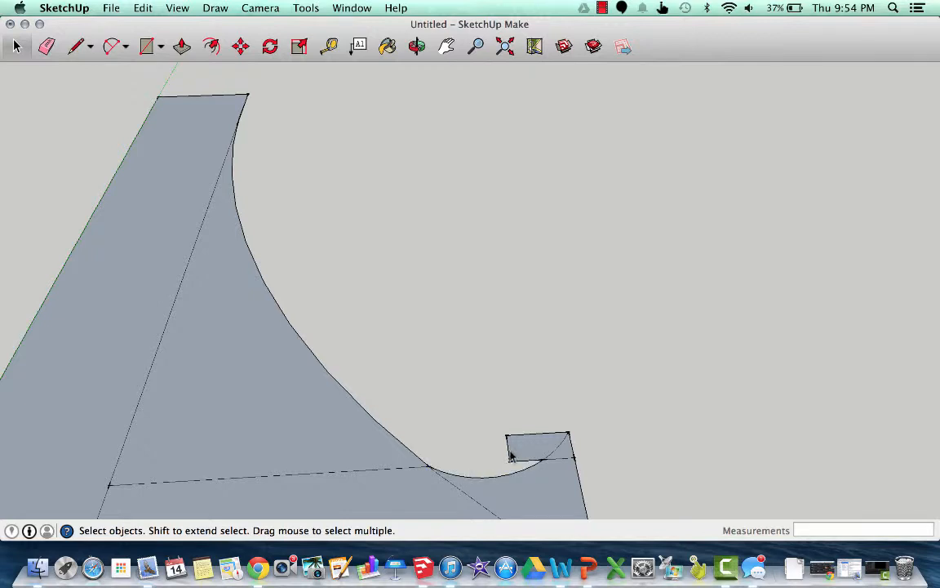
{"action": "left_click", "coordinate": [507, 449]}
{"action": "key", "text": "Delete"}
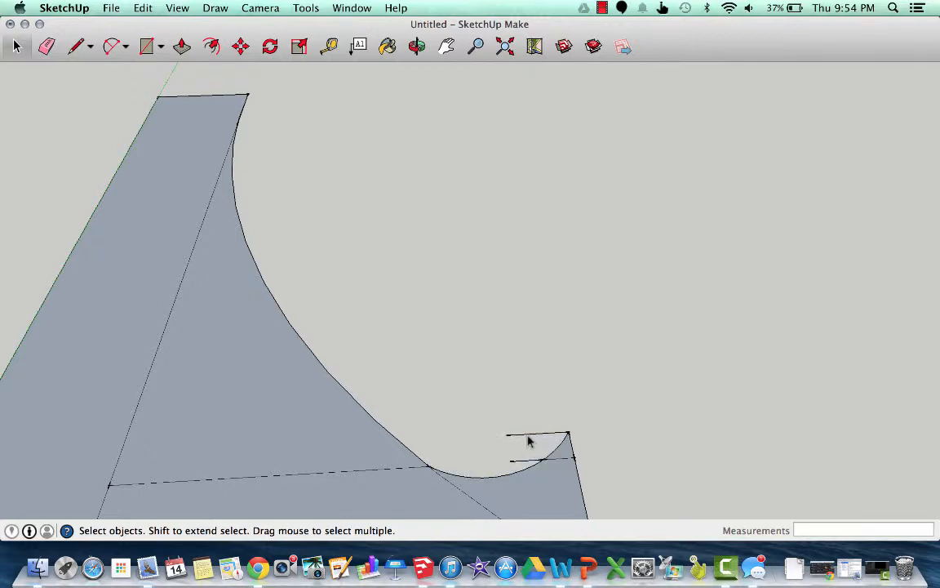
{"action": "key", "text": "Delete"}
{"action": "scroll", "coordinate": [352, 457], "scroll_direction": "down", "scroll_amount": 5}
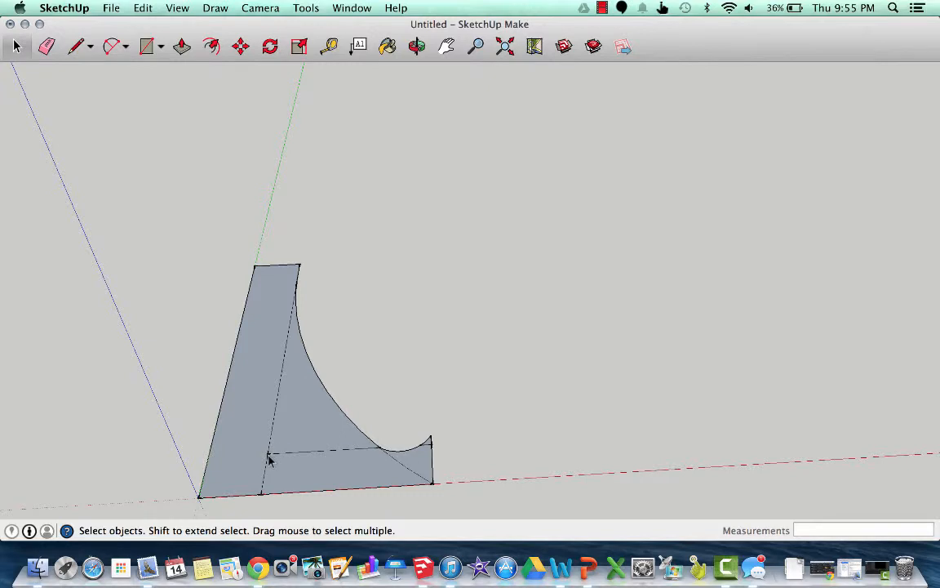
Delete the leftover rectangle edges and the stray arc segment inside the curved L-shaped profile
{"action": "key", "text": "Delete"}
{"action": "left_click", "coordinate": [272, 441]}
{"action": "key", "text": "Delete"}
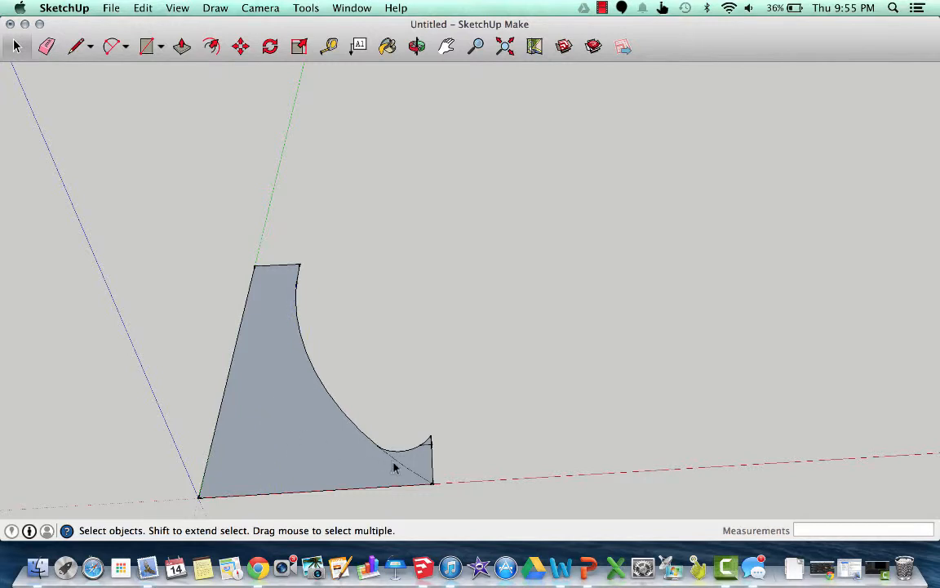
{"action": "key", "text": "Delete"}
Try extruding the curved profile upward 15 mm with Push/Pull, and undo the extrusion
{"action": "left_click", "coordinate": [416, 46]}
{"action": "left_click_drag", "start_coordinate": [347, 349], "coordinate": [259, 313]}
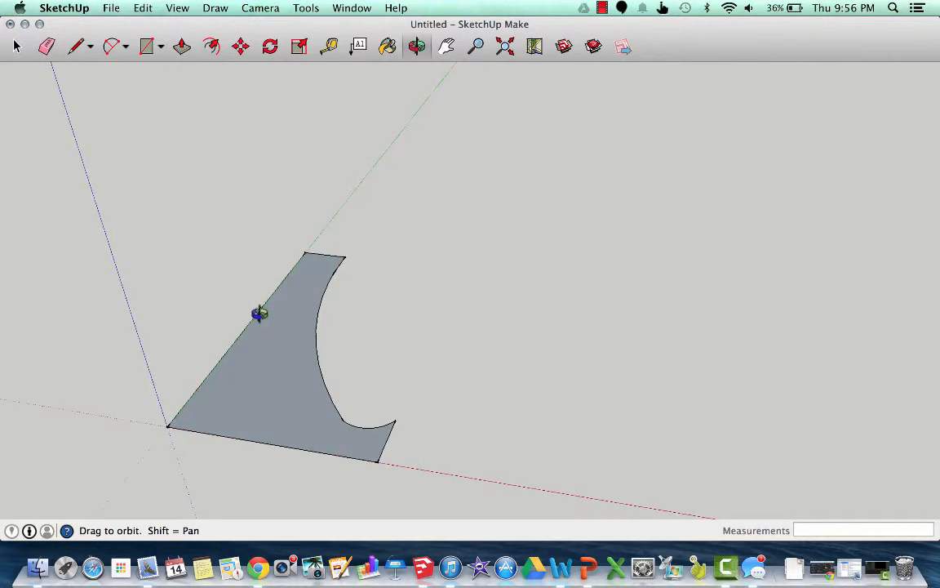
{"action": "left_click", "coordinate": [181, 46]}
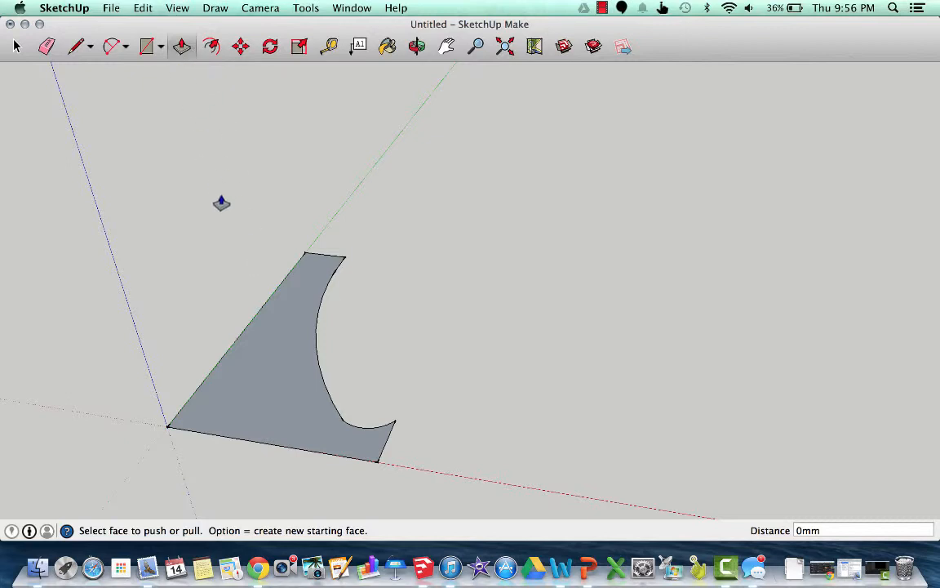
{"action": "left_click", "coordinate": [275, 372]}
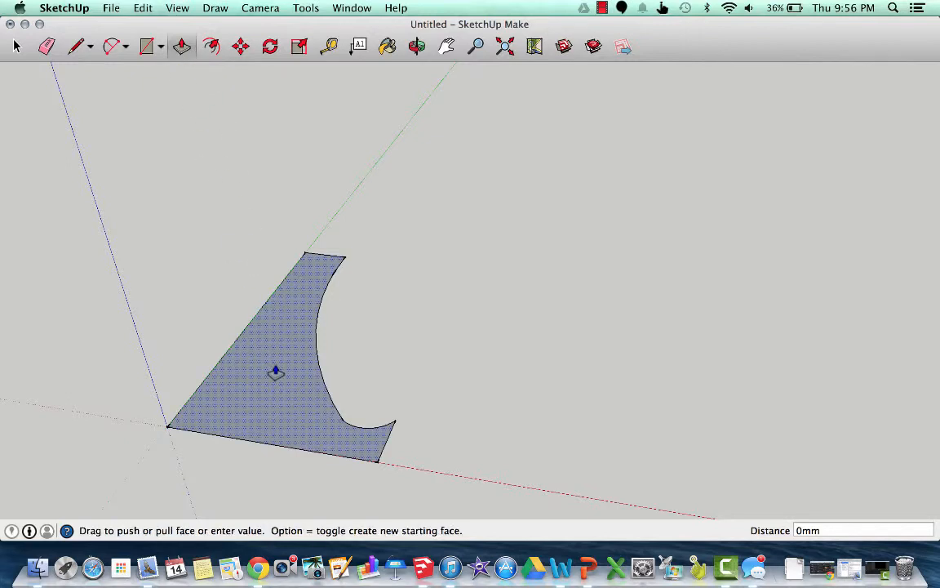
{"action": "left_click_drag", "start_coordinate": [275, 372], "coordinate": [268, 357]}
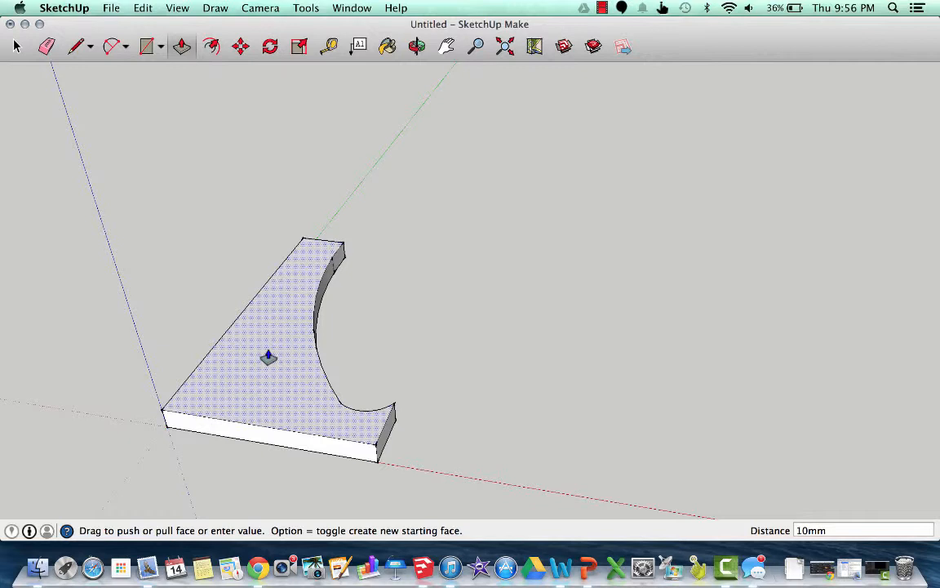
{"action": "left_click_drag", "start_coordinate": [268, 355], "coordinate": [268, 347]}
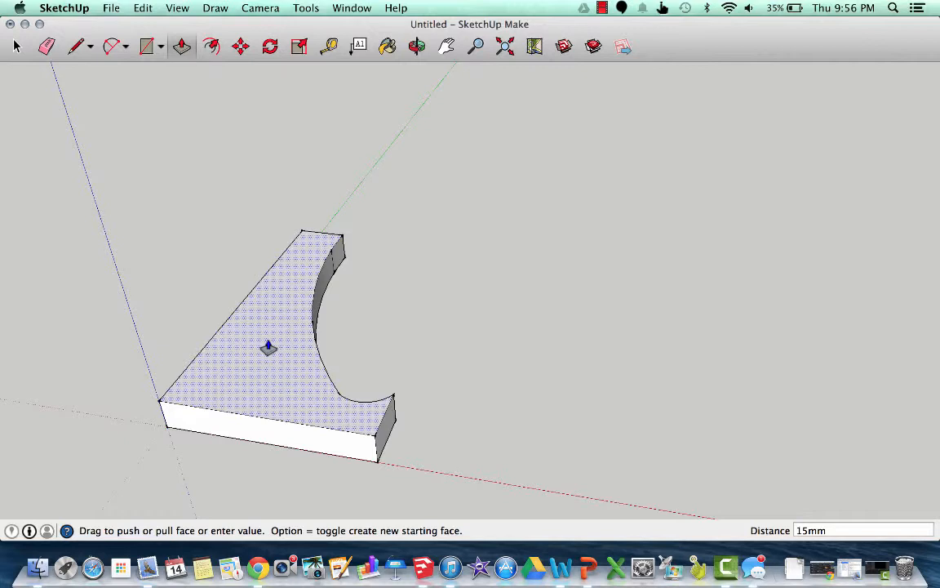
{"action": "type", "text": "15"}
{"action": "key", "text": "Return"}
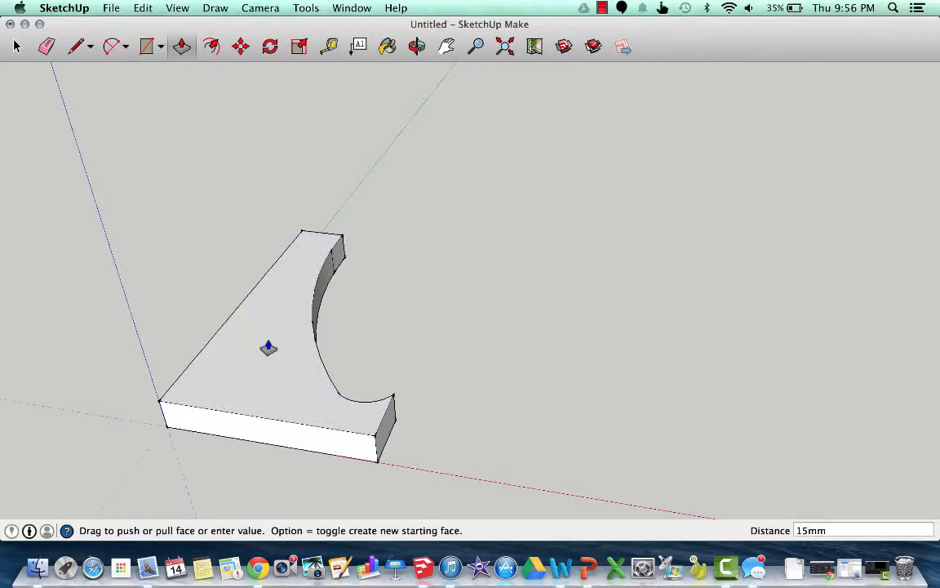
{"action": "key", "text": "o"}
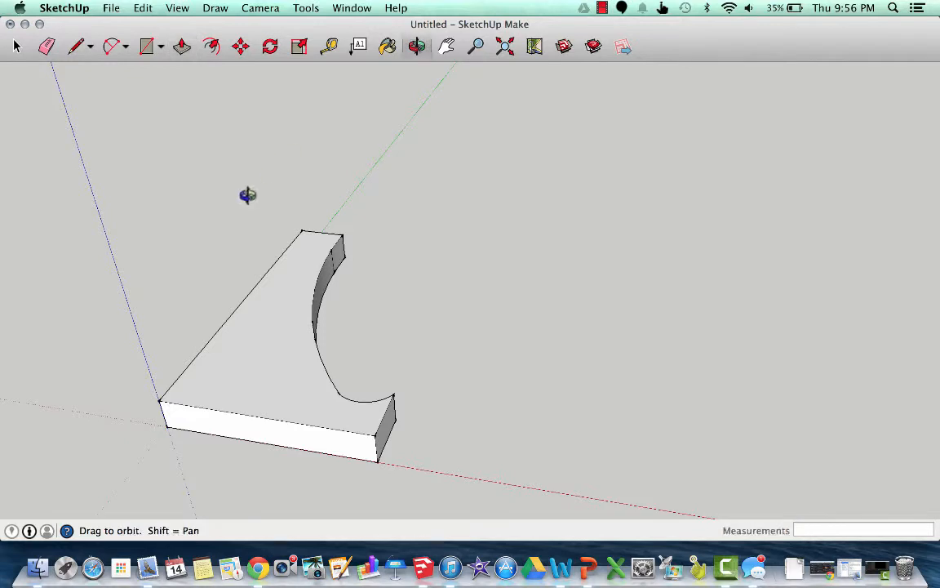
{"action": "left_click_drag", "start_coordinate": [245, 195], "coordinate": [329, 357]}
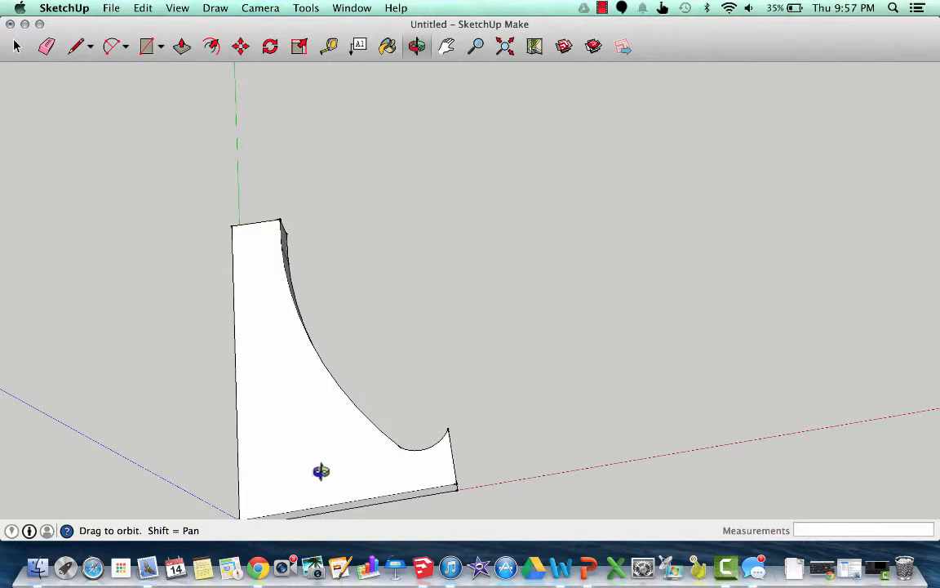
{"action": "key", "text": "super+z"}
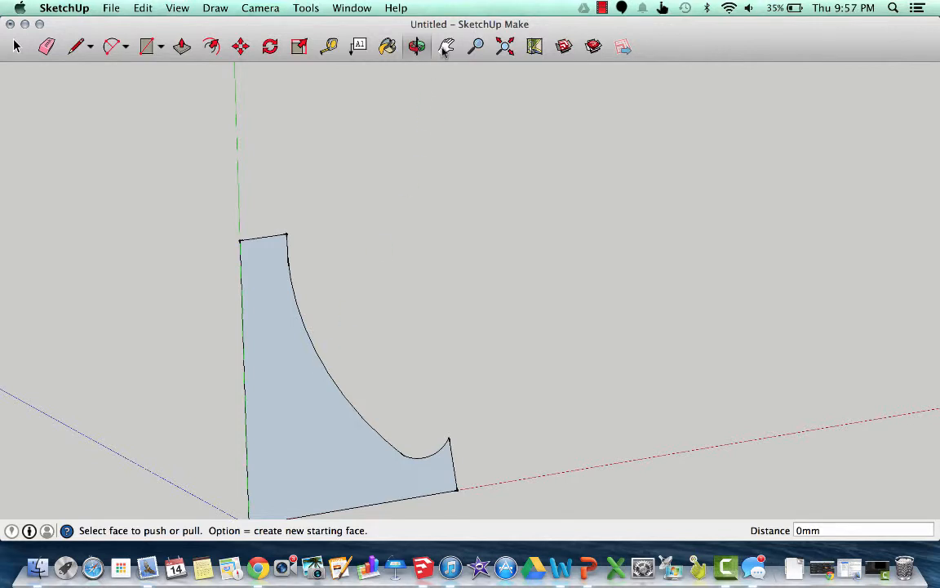
Draw a triangle on the profile's base edge: a line near the origin parallel to the green axis, then a sloping line about 68 mm back to the base
{"action": "key", "text": "h"}
{"action": "left_click_drag", "start_coordinate": [294, 363], "coordinate": [376, 319]}
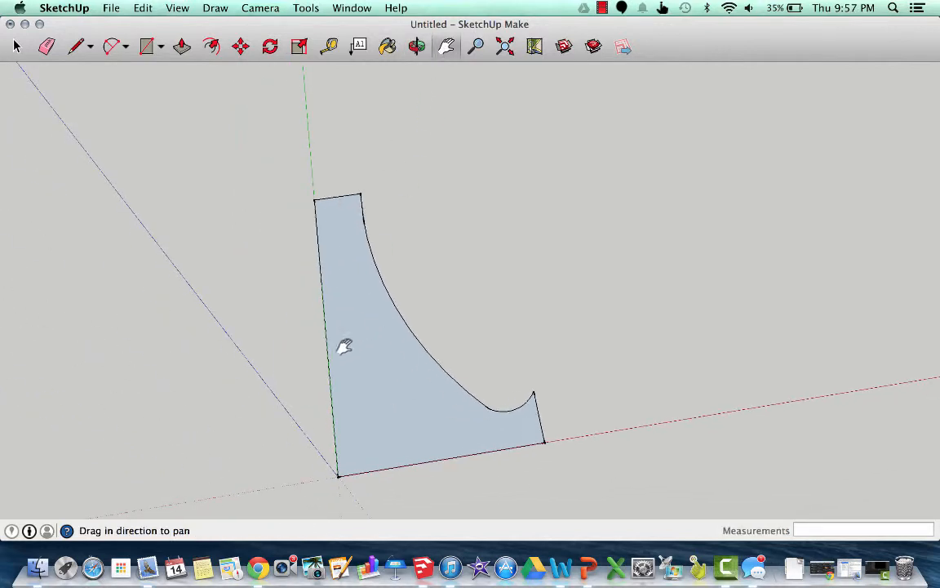
{"action": "left_click", "coordinate": [76, 46]}
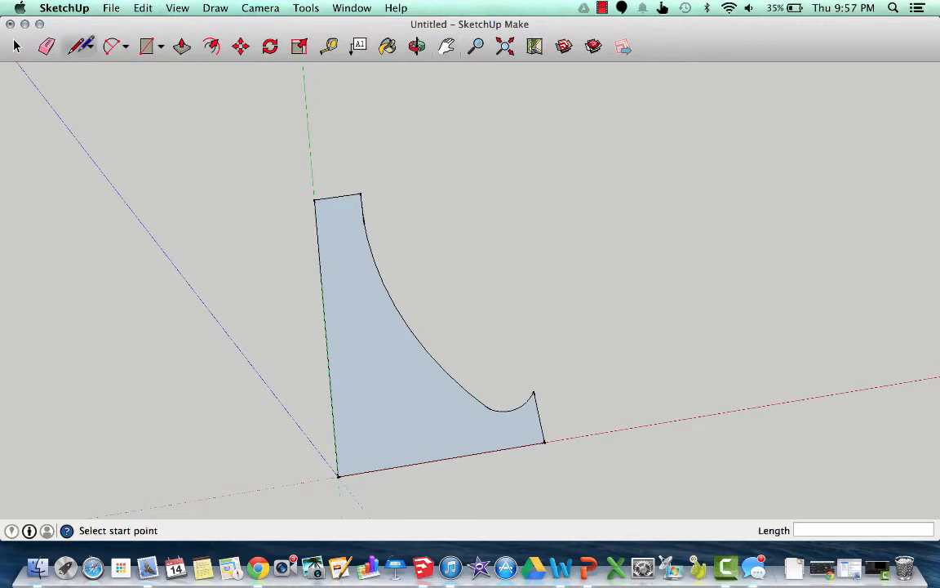
{"action": "left_click", "coordinate": [367, 471]}
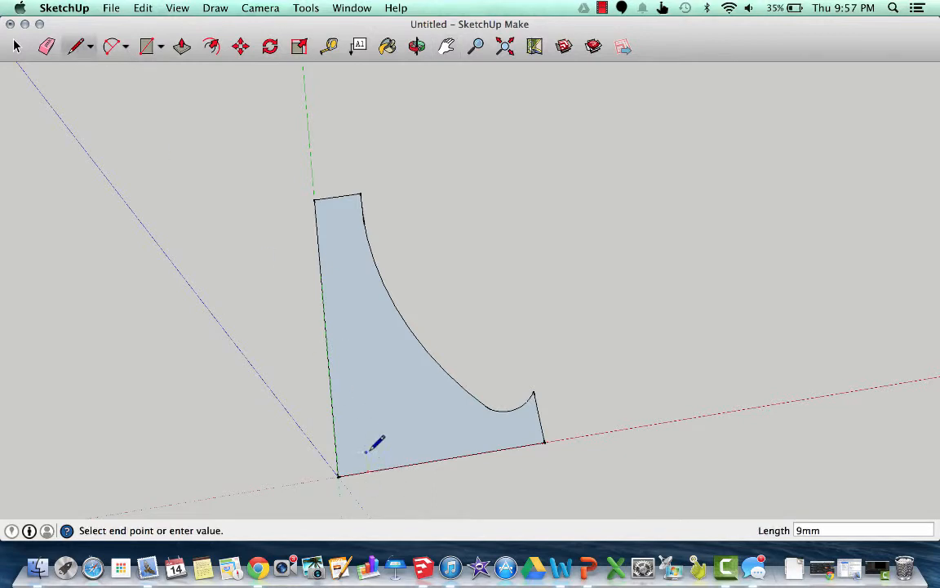
{"action": "left_click", "coordinate": [358, 374]}
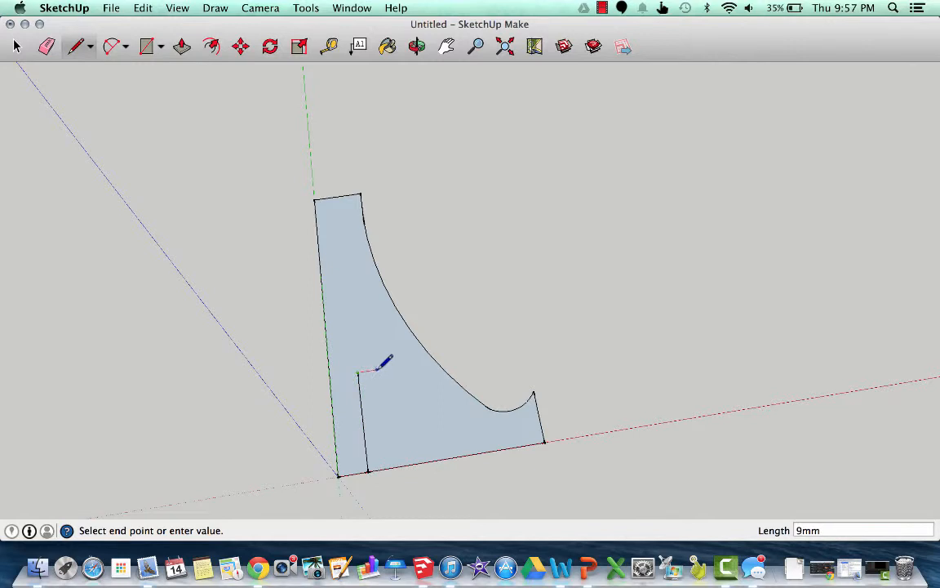
{"action": "left_click", "coordinate": [474, 453]}
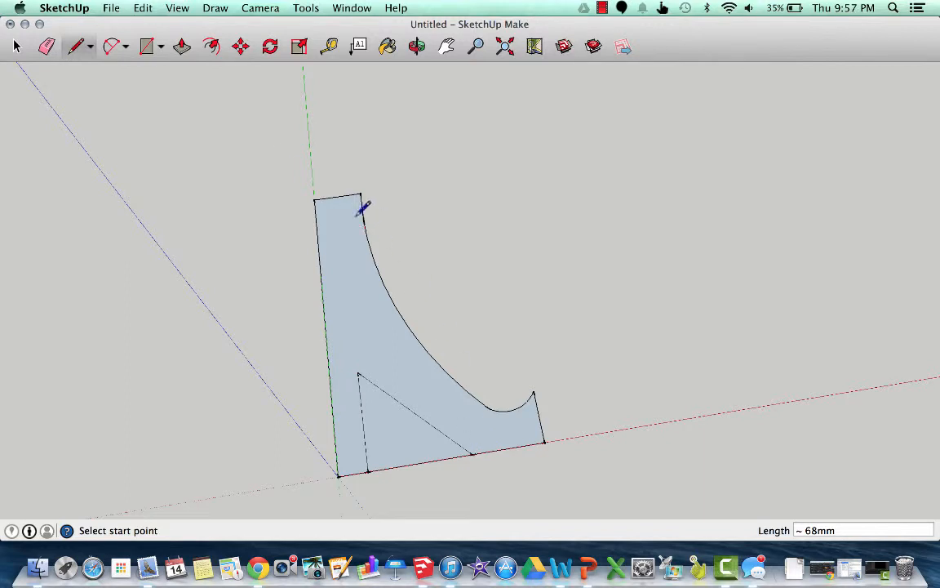
Delete the triangle's face and its base edge to leave an open notch in the profile
{"action": "left_click", "coordinate": [17, 46]}
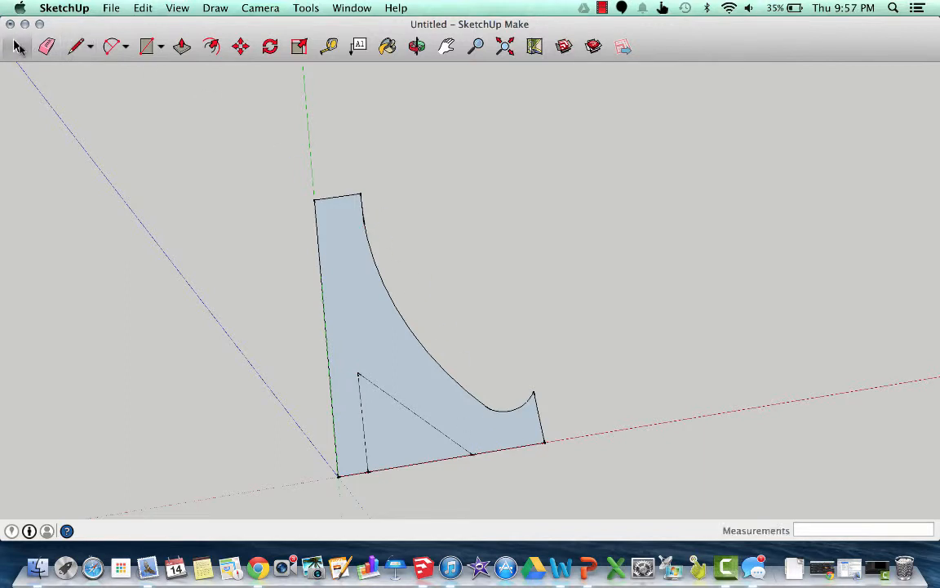
{"action": "left_click", "coordinate": [411, 454]}
{"action": "key", "text": "Delete"}
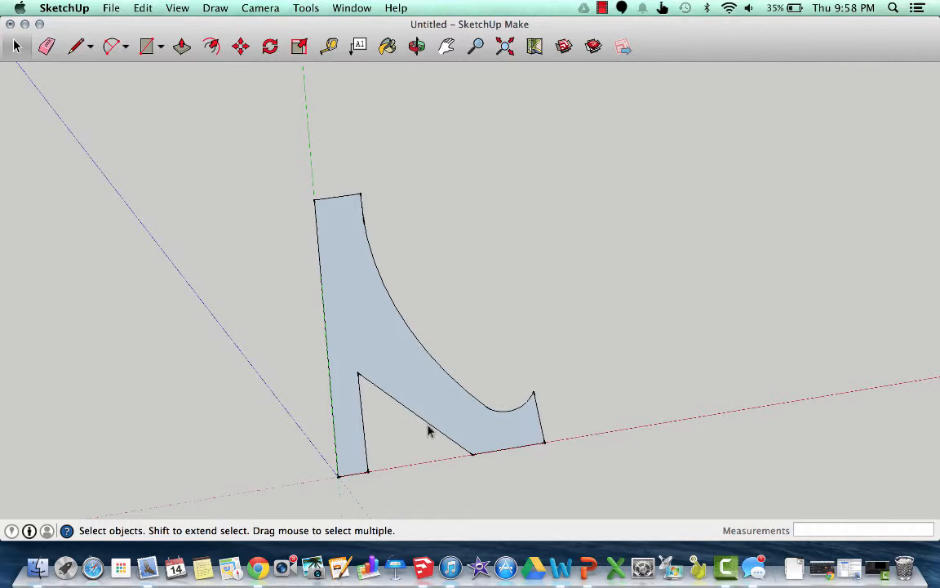
Try a line about 49 mm long from the notch's outer base corner to its inner side, and undo it
{"action": "left_click", "coordinate": [69, 45]}
{"action": "left_click", "coordinate": [473, 451]}
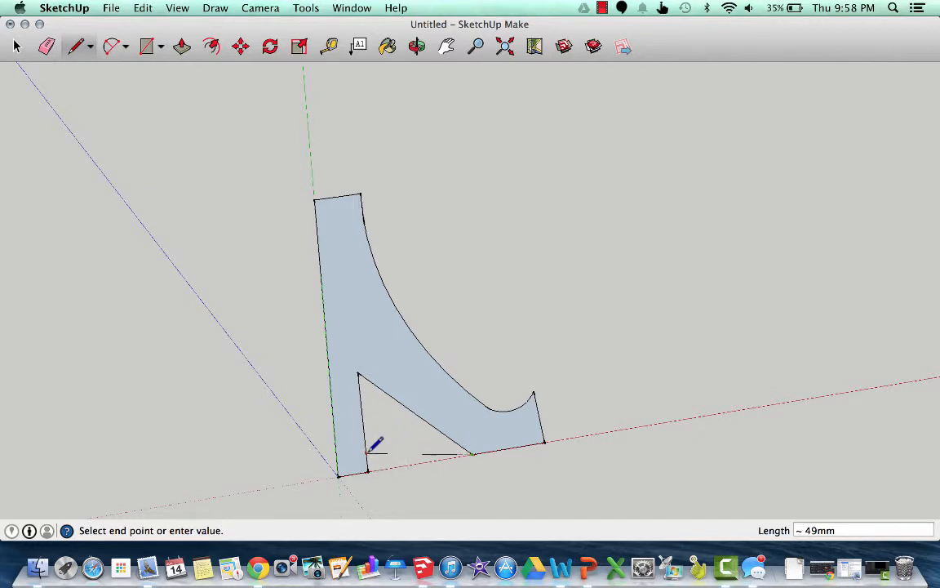
{"action": "left_click", "coordinate": [368, 452]}
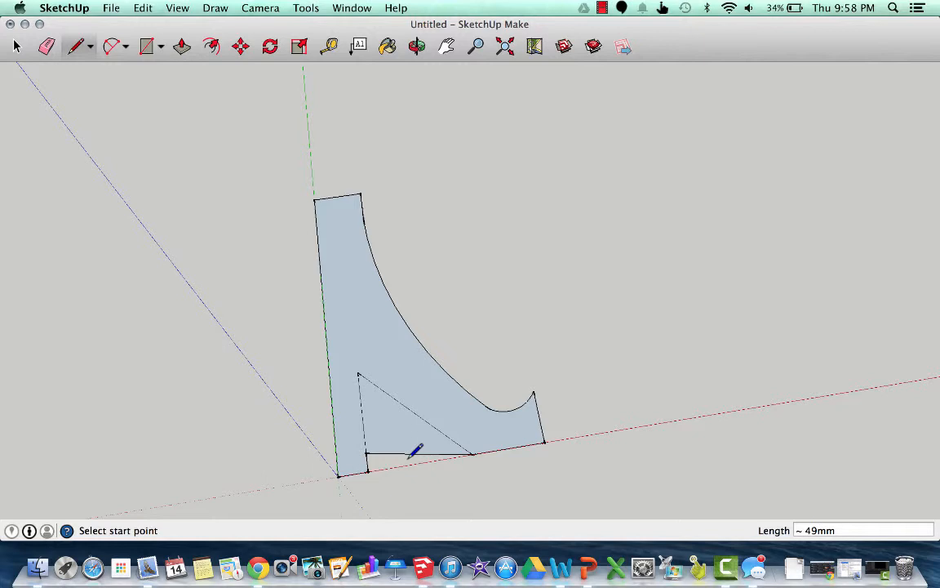
{"action": "key", "text": "super+z"}
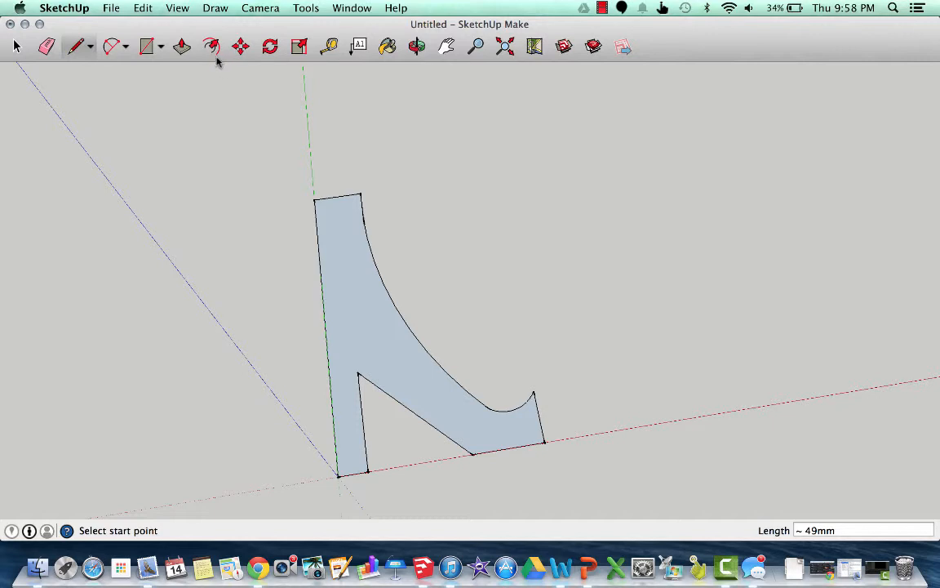
Try extruding the notched profile 15 mm with Push/Pull, and undo the extrusion
{"action": "left_click", "coordinate": [180, 47]}
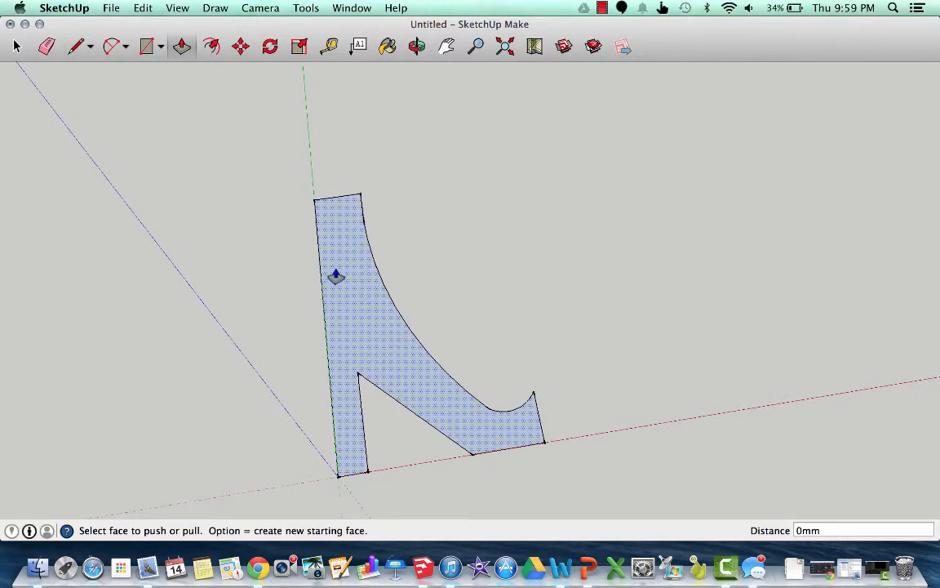
{"action": "left_click_drag", "start_coordinate": [336, 276], "coordinate": [325, 271]}
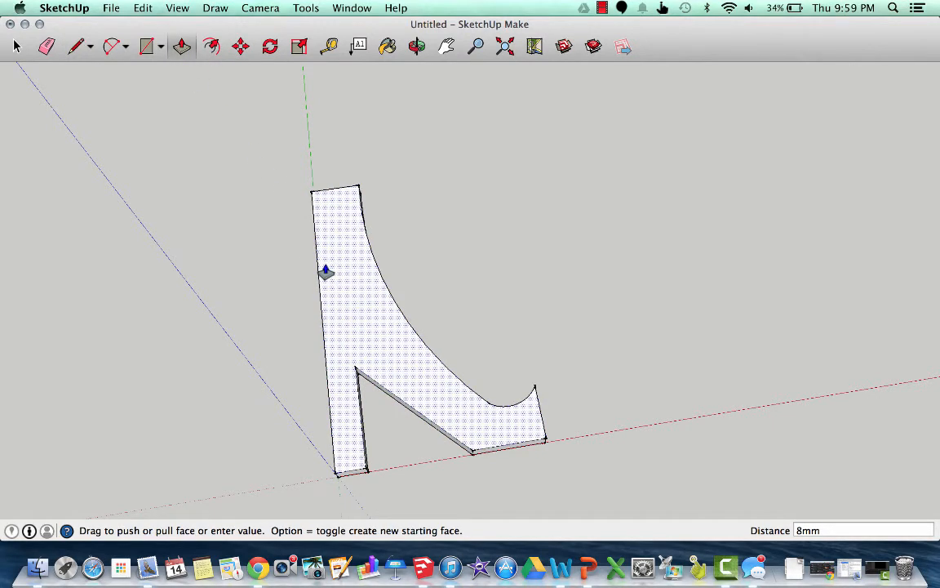
{"action": "type", "text": "15"}
{"action": "key", "text": "Return"}
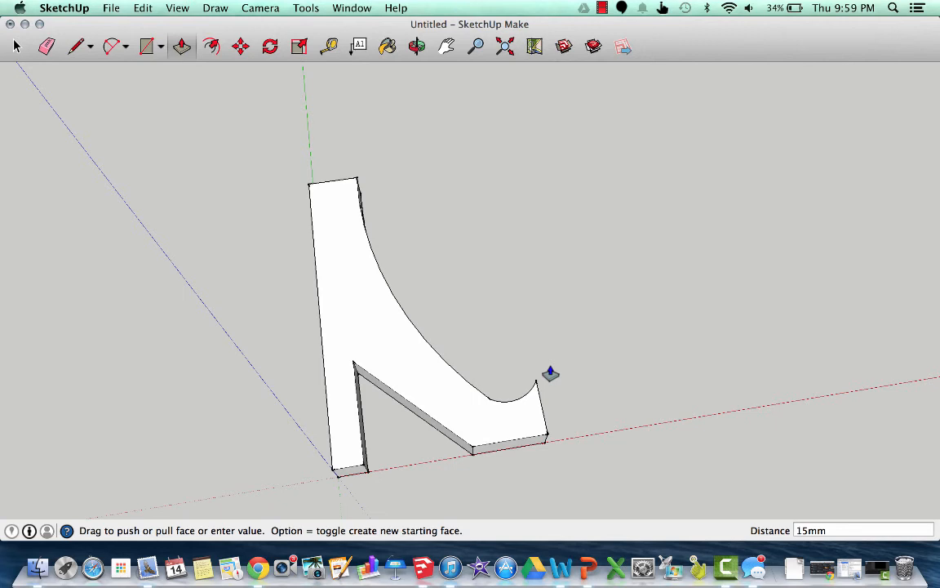
{"action": "key", "text": "Escape"}
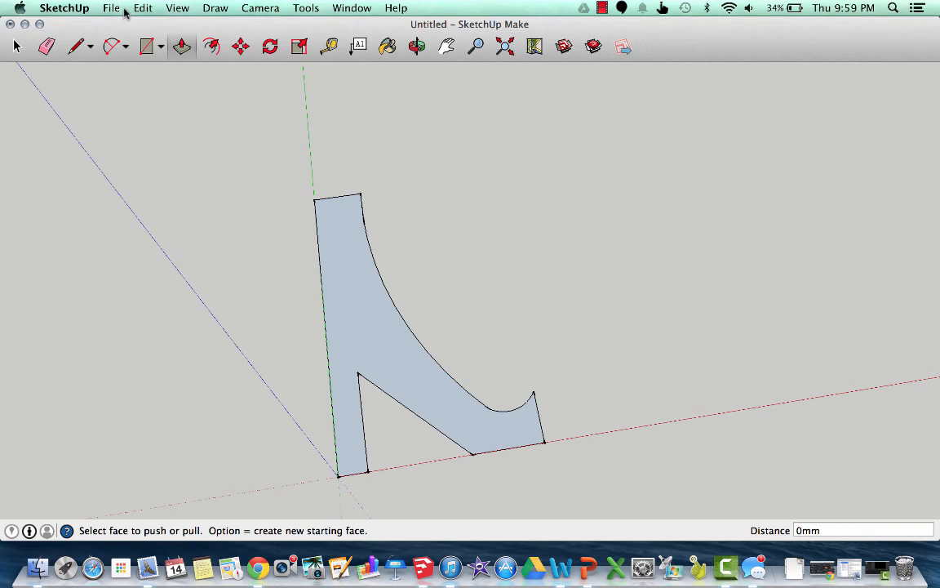
Extrude the notched profile upward 15 mm with Push/Pull
{"action": "left_click", "coordinate": [365, 299]}
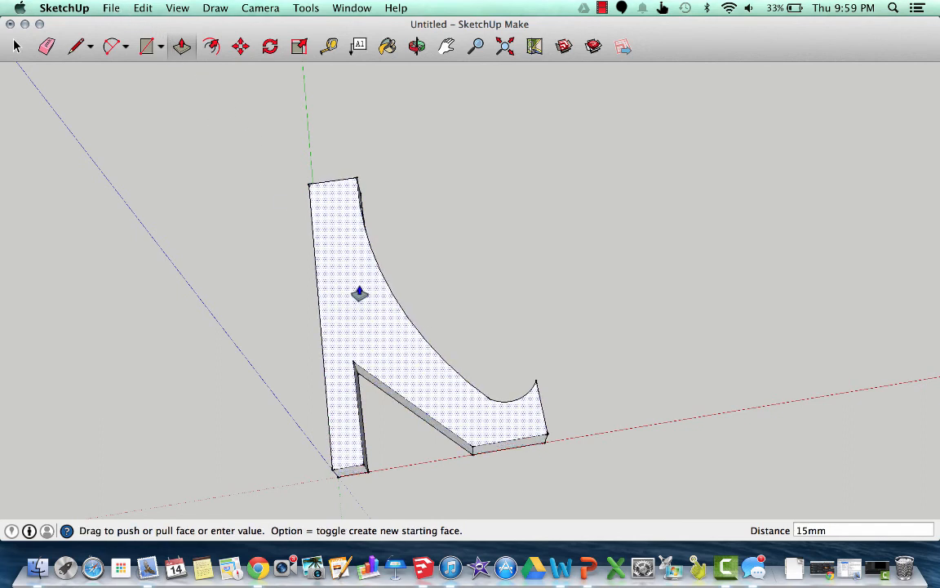
{"action": "left_click", "coordinate": [365, 291]}
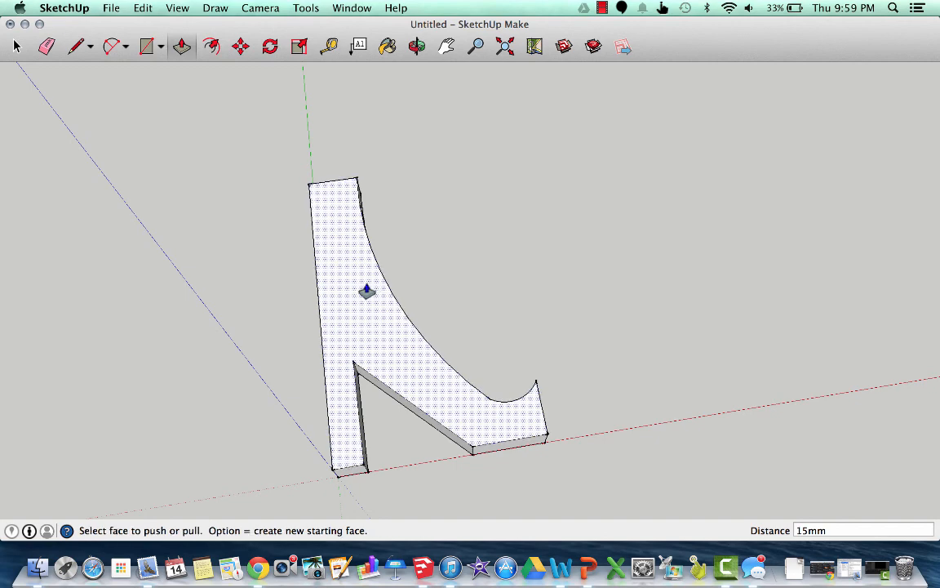